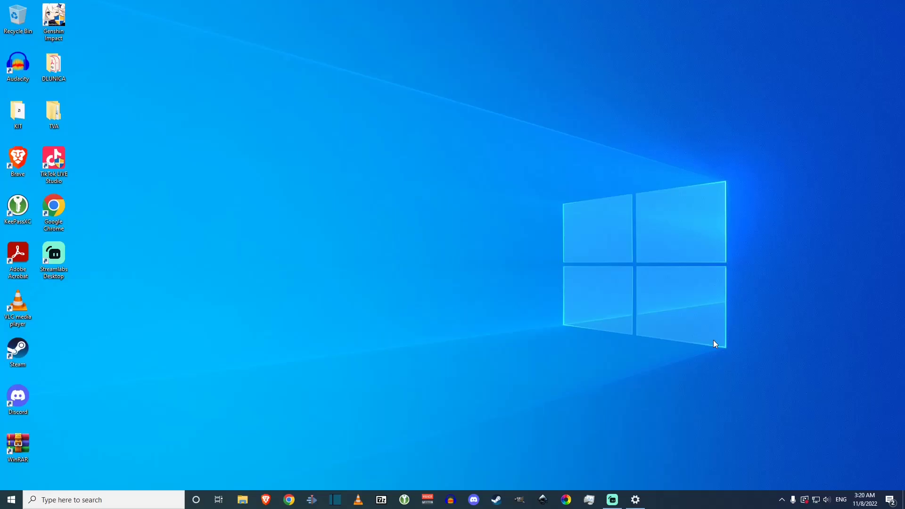
click(12, 499)
click(251, 432)
click(640, 504)
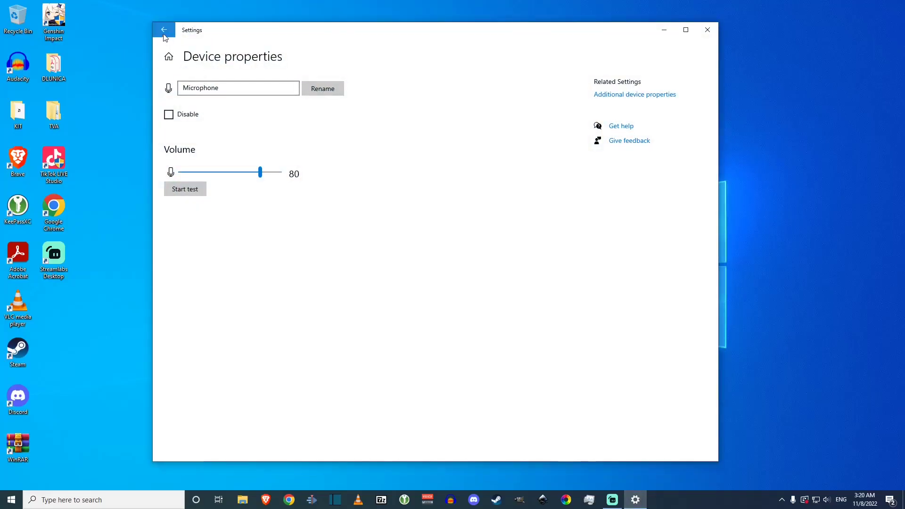
click(666, 28)
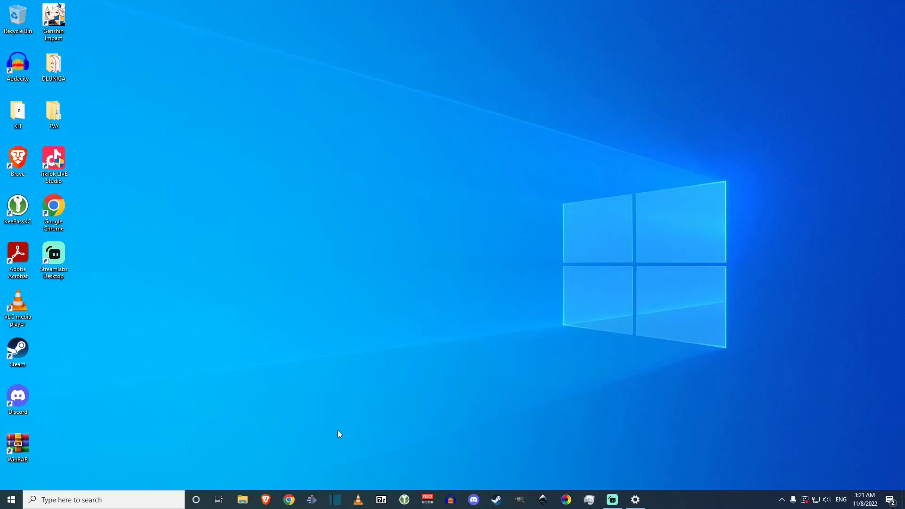
- Switch to Google Chrome and search Google for "Windows 10 download"
click(289, 501)
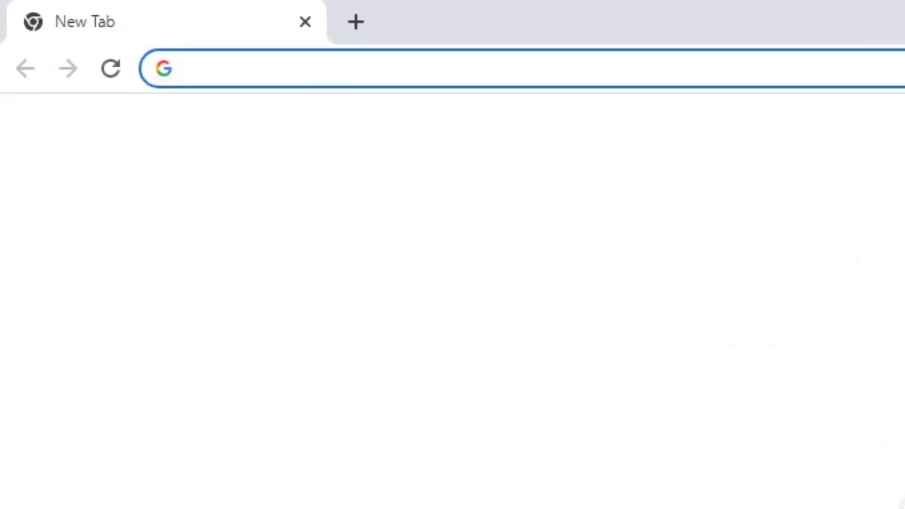
text(windows 10 download)
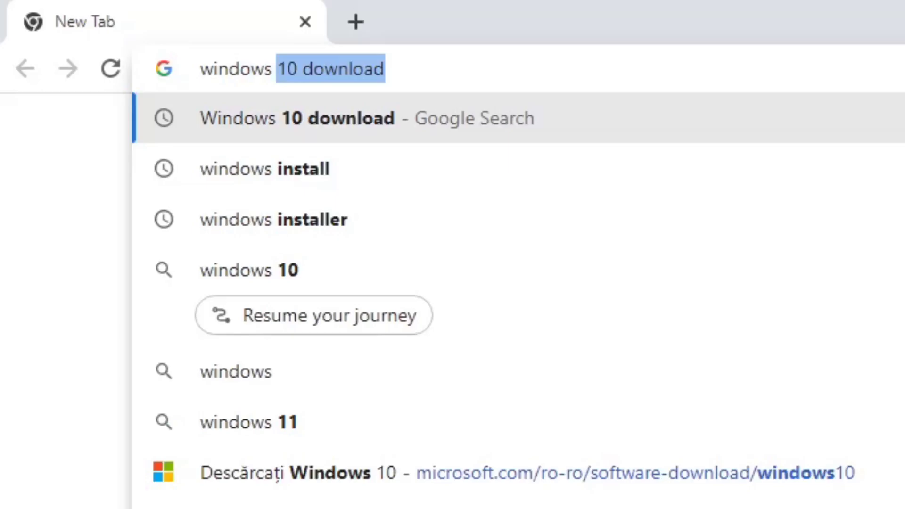
key(Return)
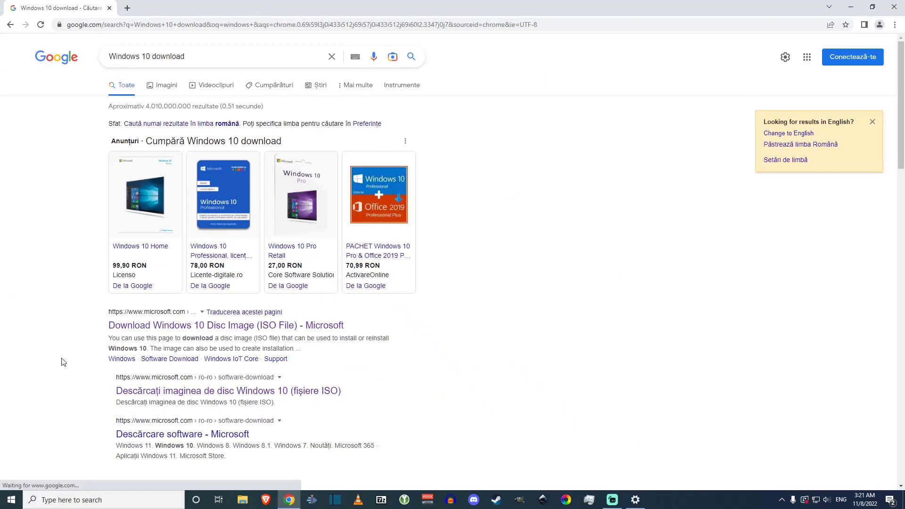
scroll(62, 360, down, 3)
scroll(61, 347, up, 3)
scroll(95, 292, down, 3)
scroll(106, 274, up, 3)
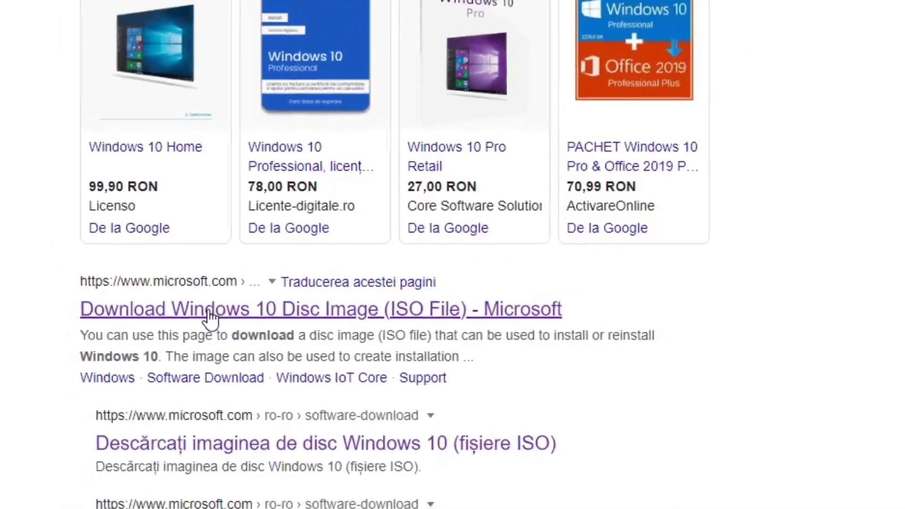
- Open Microsoft's Windows 10 Disc Image (ISO File) download result in a new tab and switch to it
right_click(218, 303)
click(166, 333)
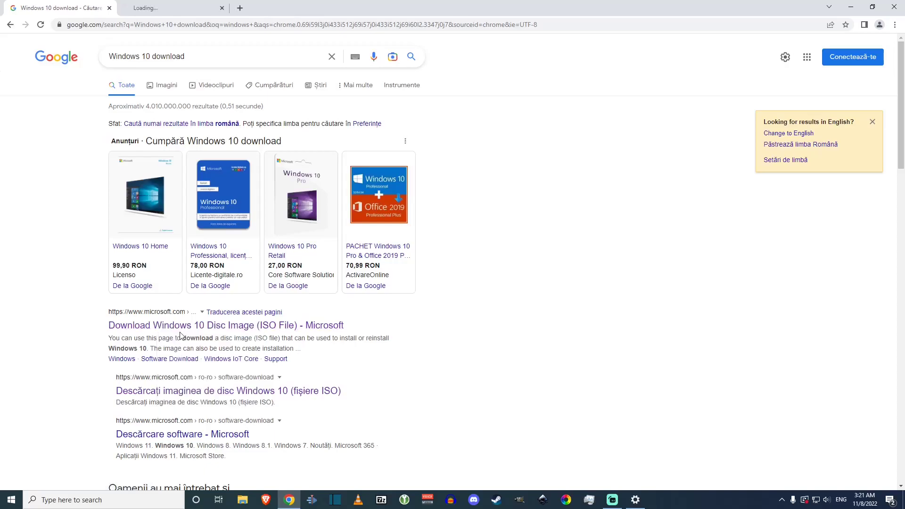
key(ctrl+Tab)
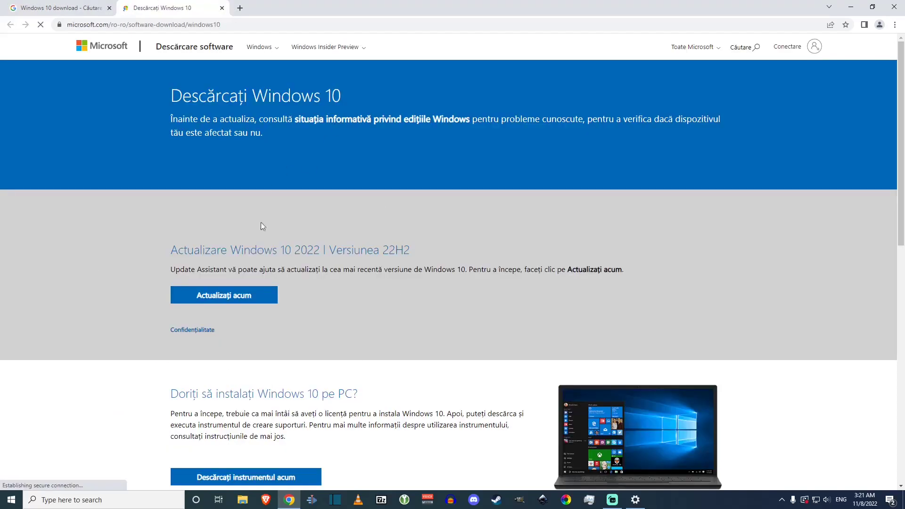
- Download the Windows 10 media creation tool from the Microsoft page and close the browser
scroll(442, 317, down, 4)
scroll(443, 343, up, 4)
scroll(445, 346, down, 6)
scroll(446, 347, up, 3)
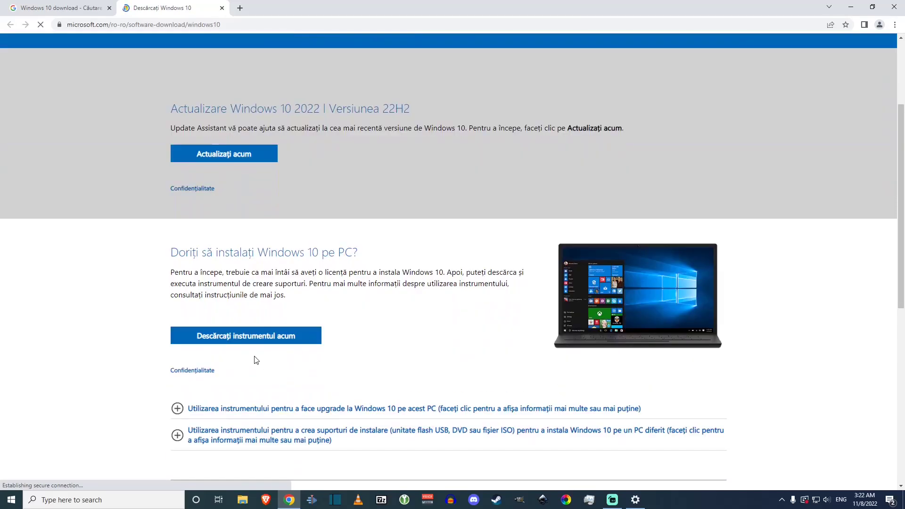
click(222, 342)
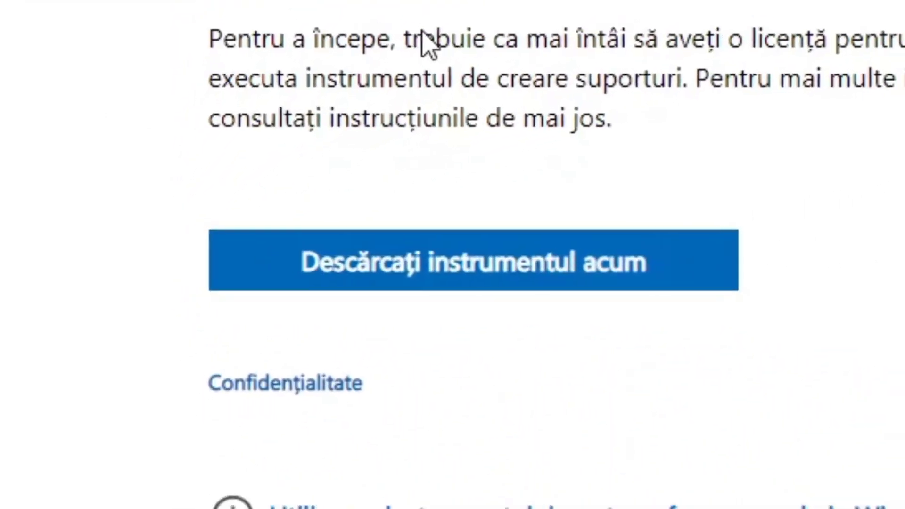
click(384, 271)
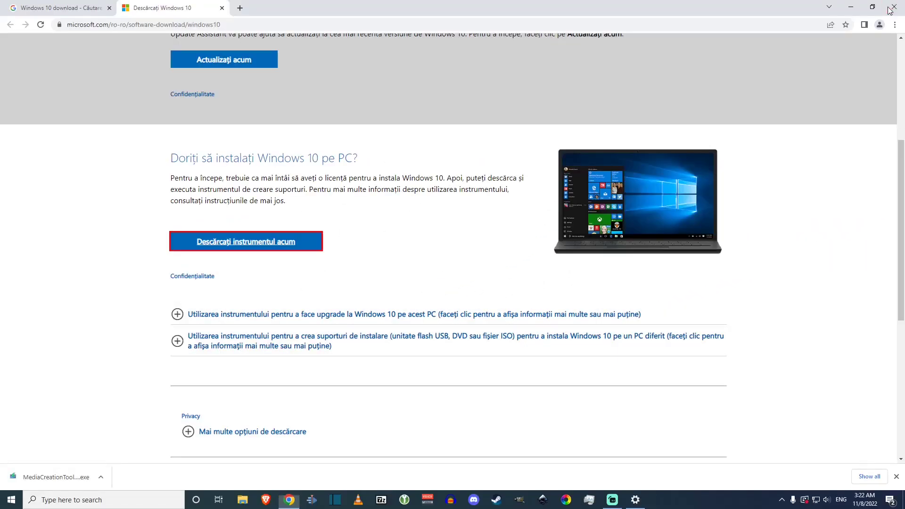
click(890, 10)
- Run MediaCreationTool22H2 from the Downloads folder in File Explorer
click(242, 500)
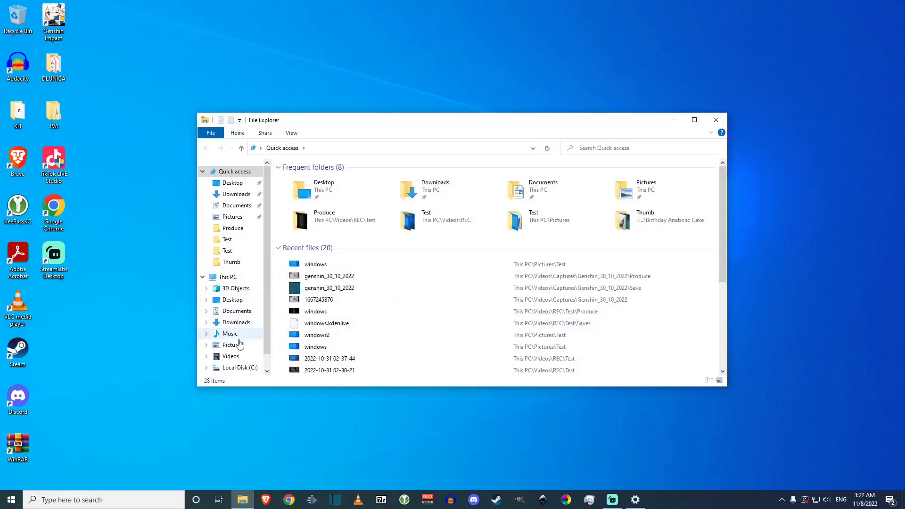
click(236, 323)
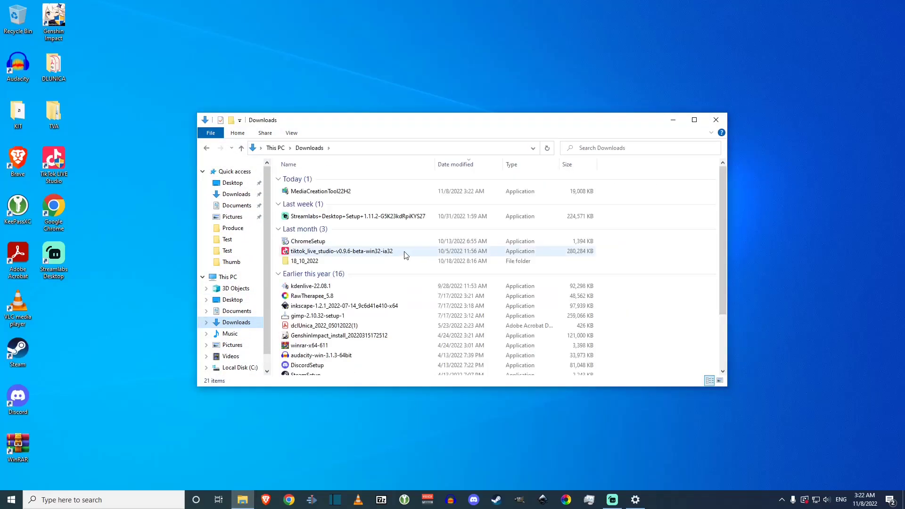
double_click(312, 193)
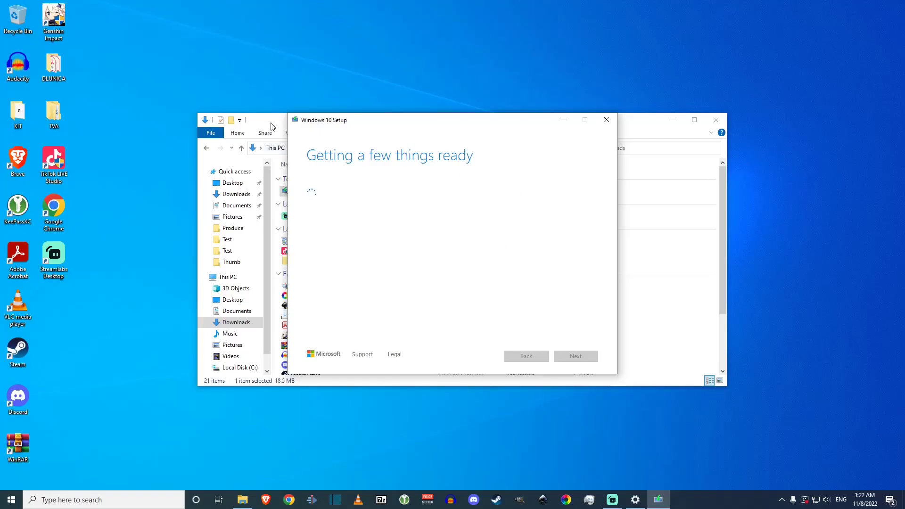
click(271, 124)
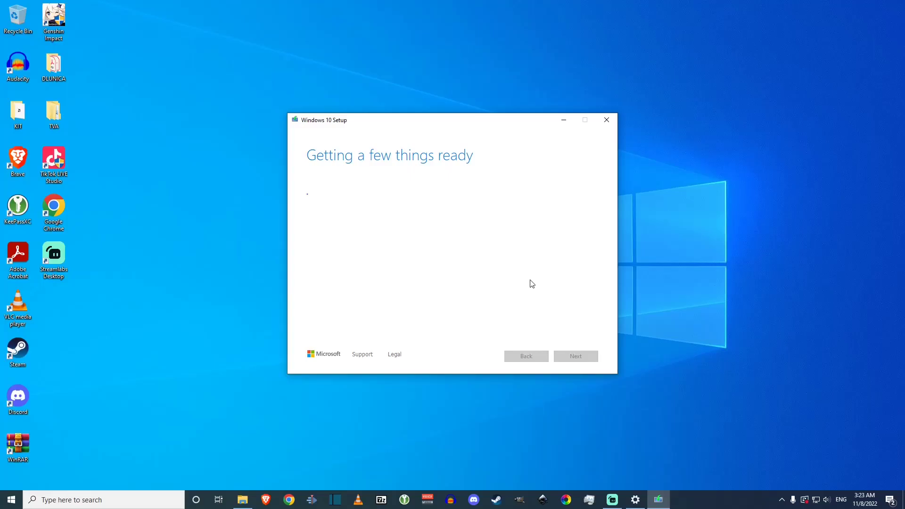
- Choose to create installation media for another PC and continue the Windows 10 Setup
mouse_move(425, 125)
mouse_down()
mouse_move(433, 126)
mouse_move(422, 133)
mouse_up()
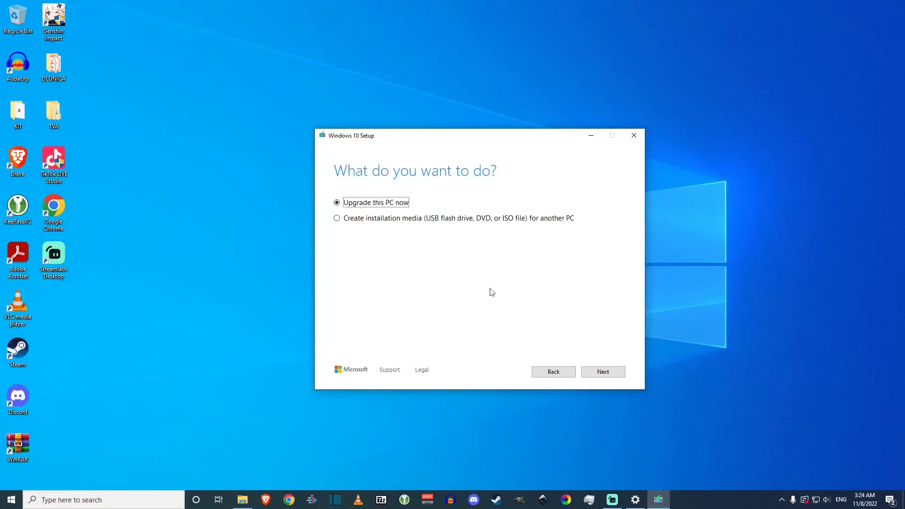
click(337, 219)
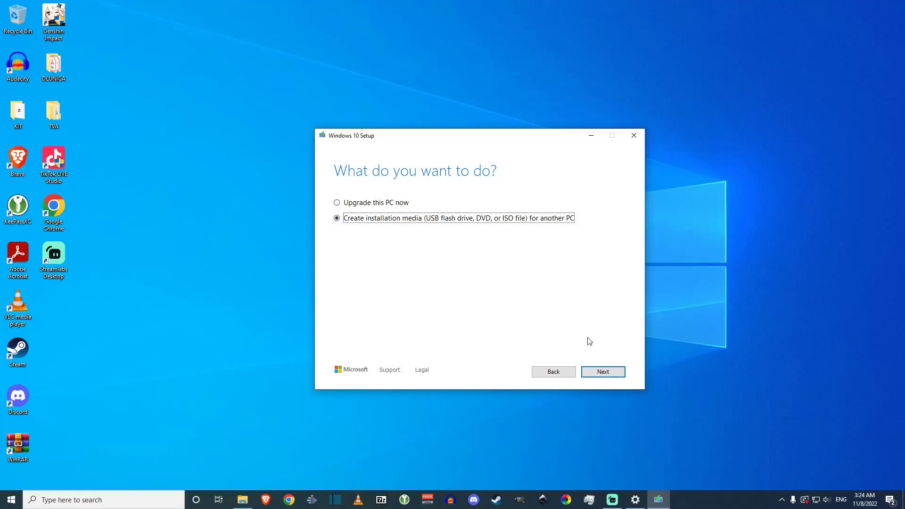
click(603, 373)
- Turn off the recommended options and continue with English (United States), Windows 10 and 64-bit (x64) architecture
click(337, 286)
click(517, 211)
click(584, 233)
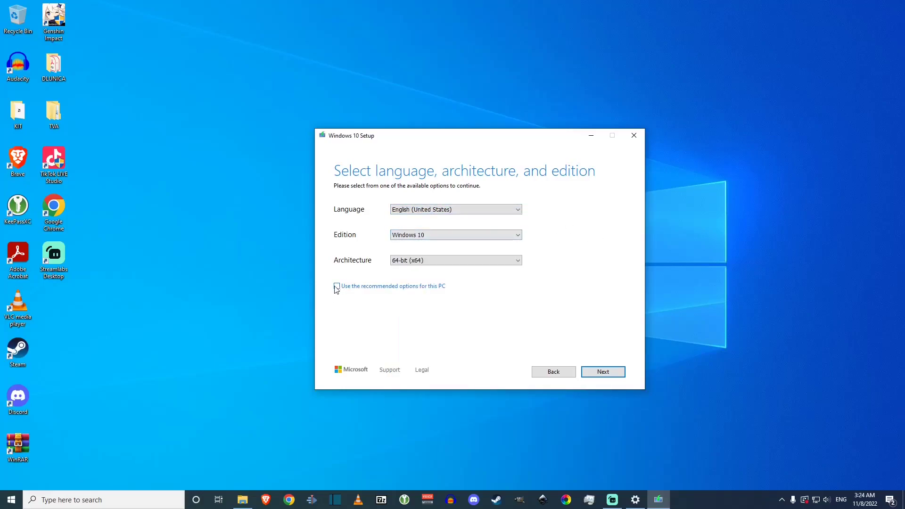
click(443, 260)
click(405, 276)
click(506, 264)
click(585, 284)
click(484, 263)
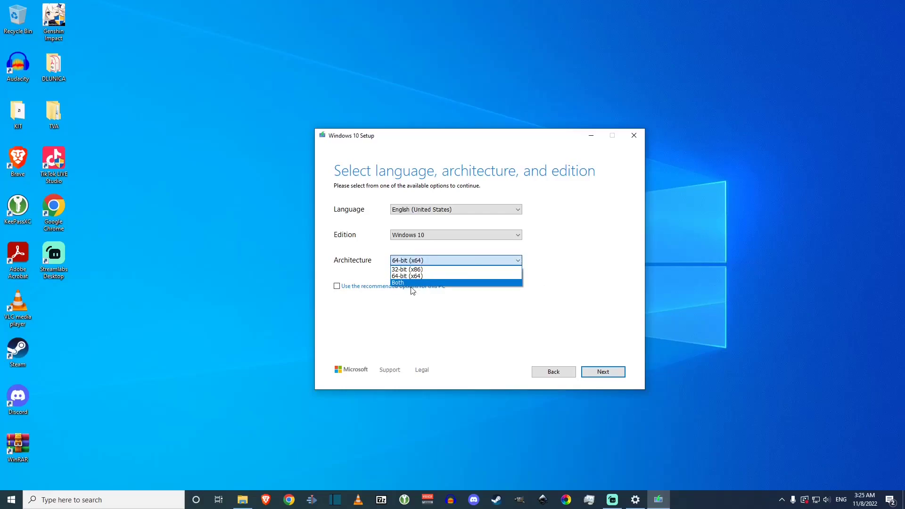
click(617, 303)
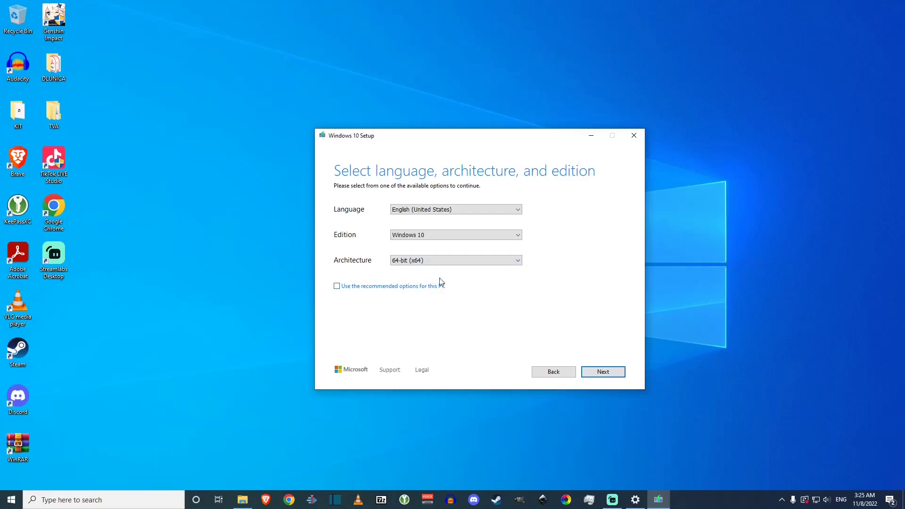
click(603, 372)
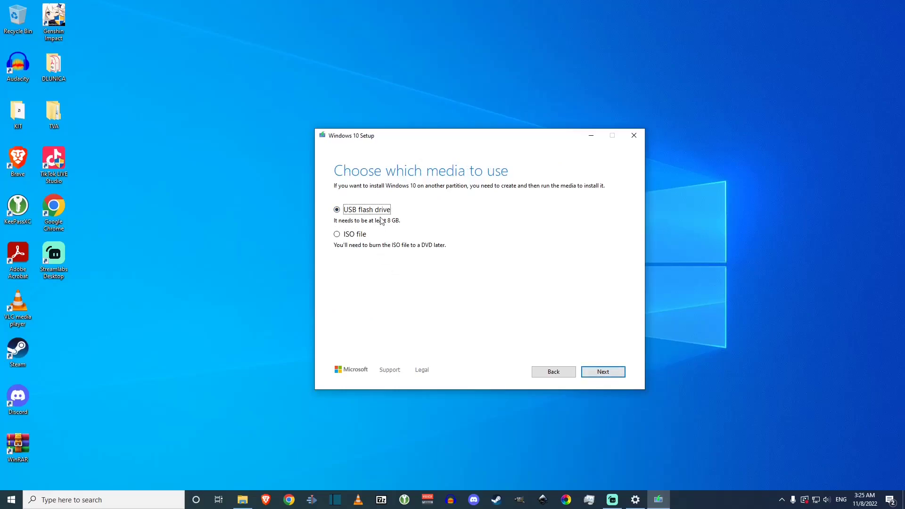
- Choose ISO file as the media to use and continue to selecting its save path
click(337, 235)
click(603, 372)
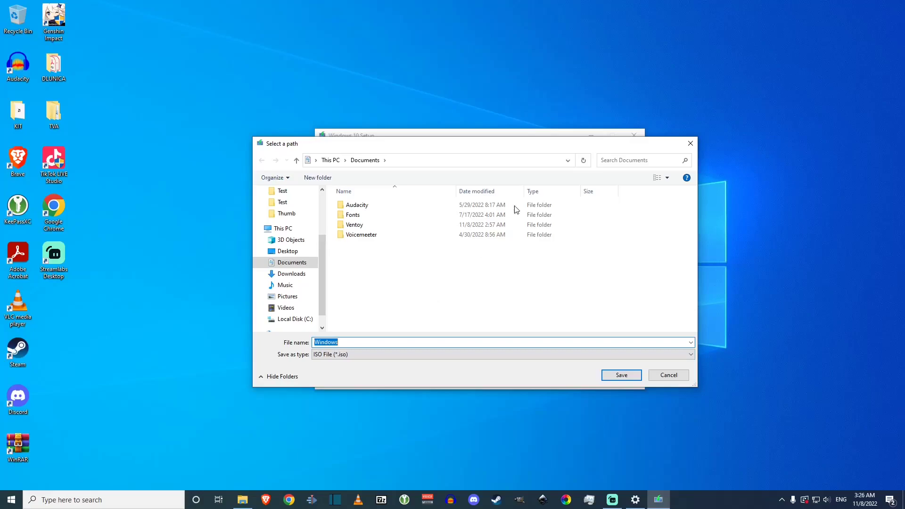
drag(470, 147, 502, 150)
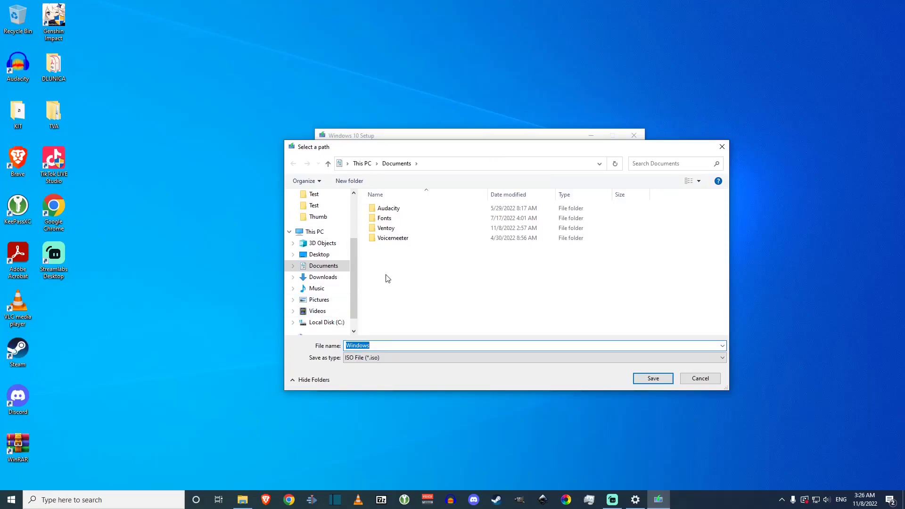
- Create a folder named Windows_10_install in Documents and save the ISO file there as Windows
right_click(405, 312)
mouse_move(449, 415)
click(530, 412)
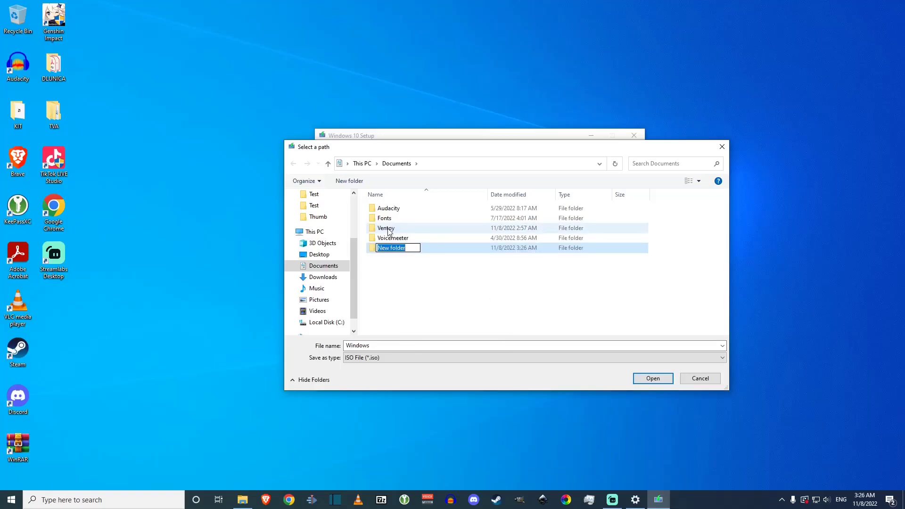
text(W)
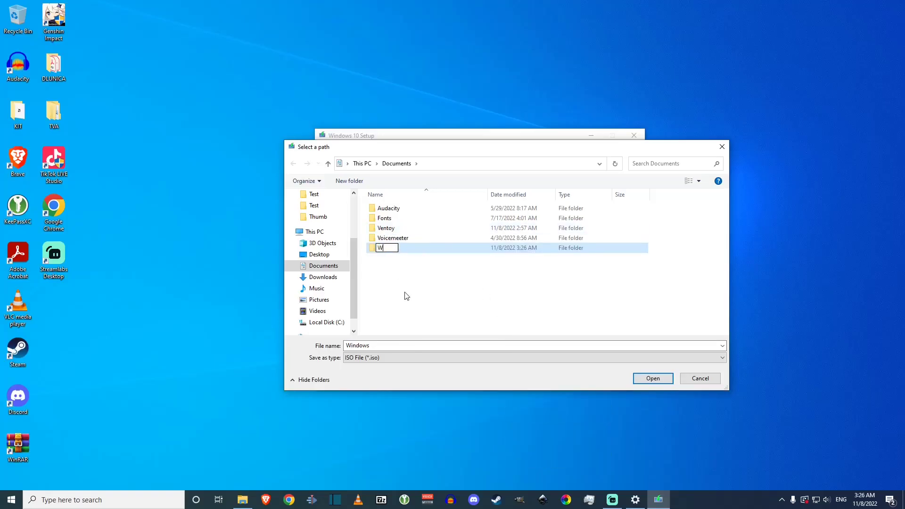
text(indows_10_install)
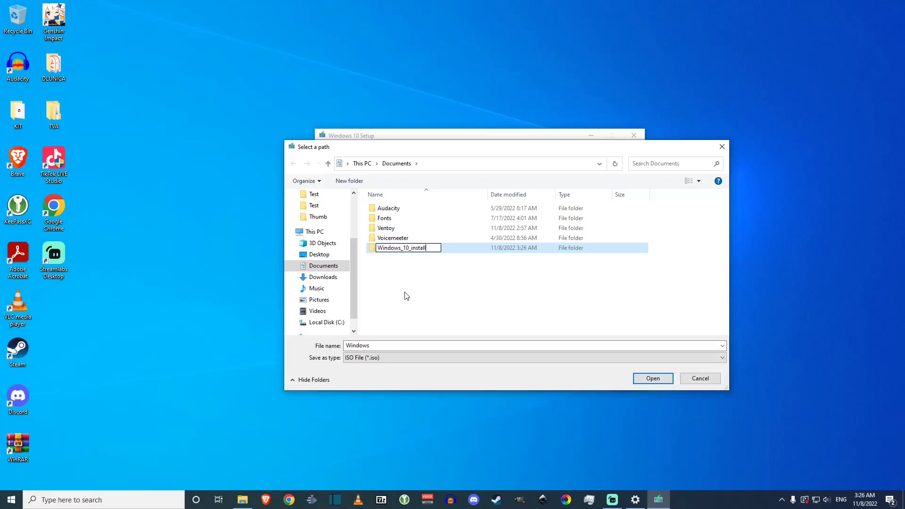
key(Return)
key(Return)
click(651, 378)
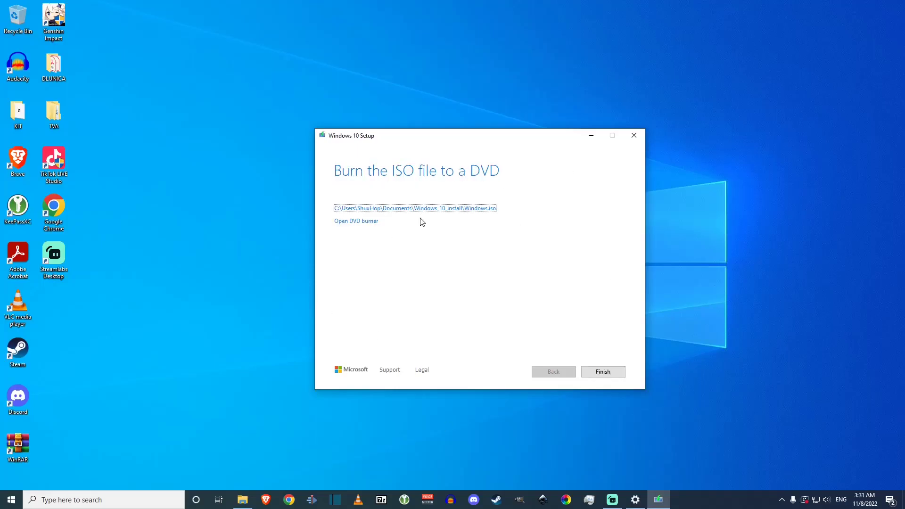
- Finish the Windows 10 Setup and open the Windows_10_install folder in Documents
mouse_move(460, 137)
mouse_down()
mouse_move(444, 146)
mouse_move(460, 135)
mouse_up()
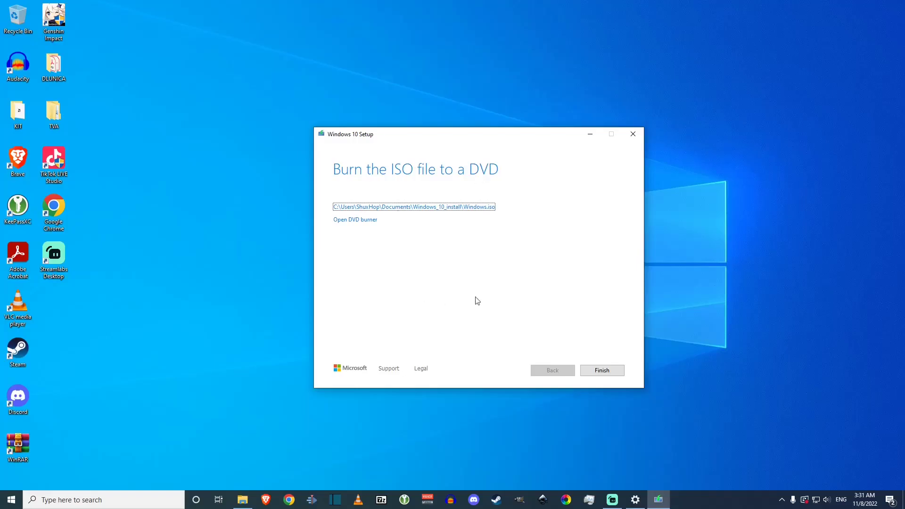
click(604, 370)
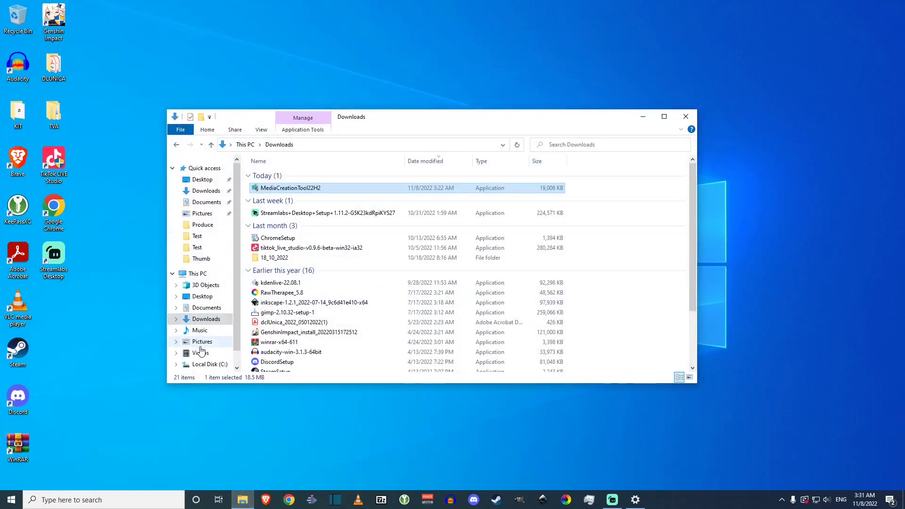
click(204, 308)
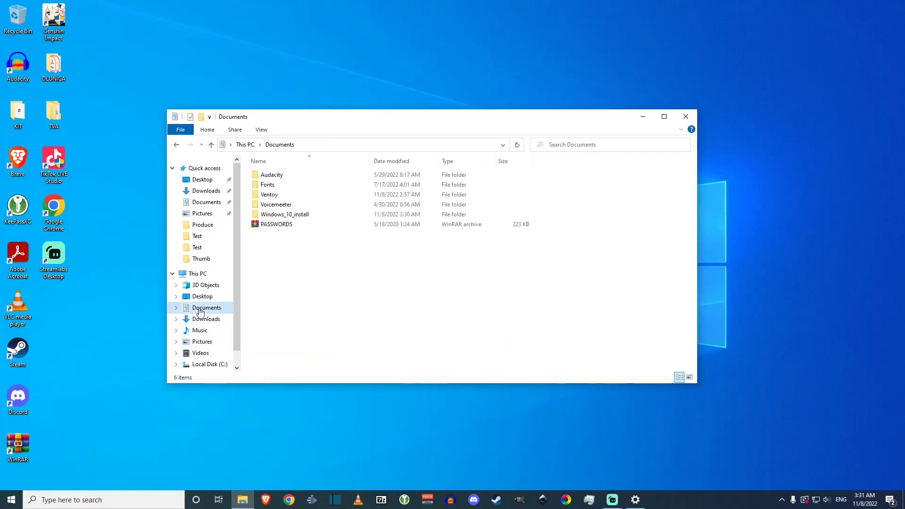
double_click(275, 215)
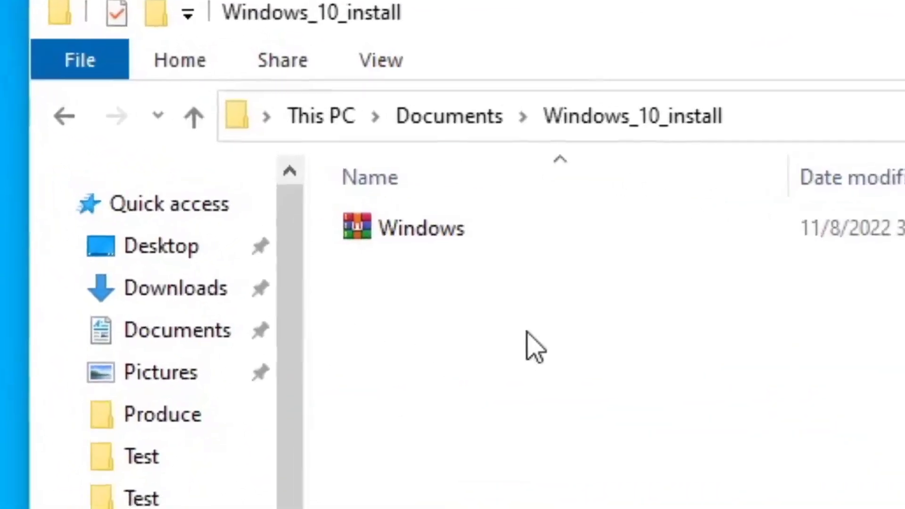
- Examine the file type in the Windows file's properties and return to the Documents folder
click(275, 177)
right_click(430, 226)
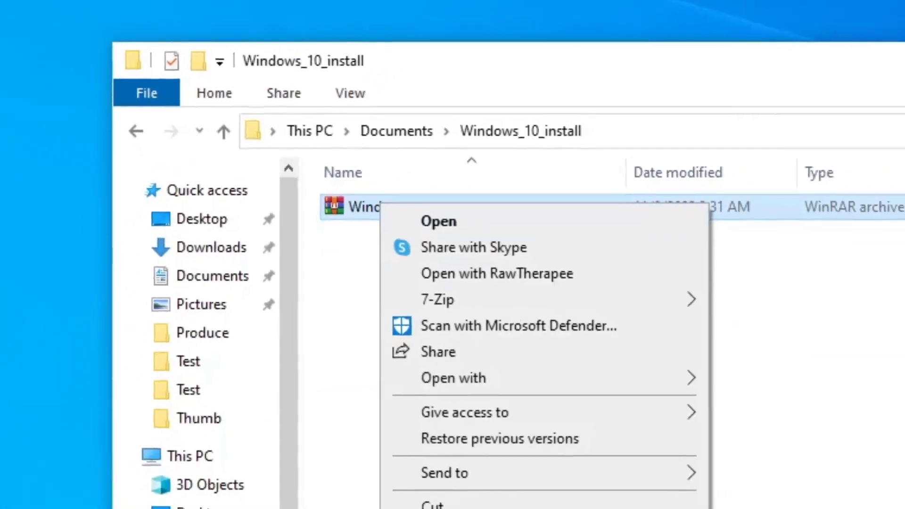
click(368, 403)
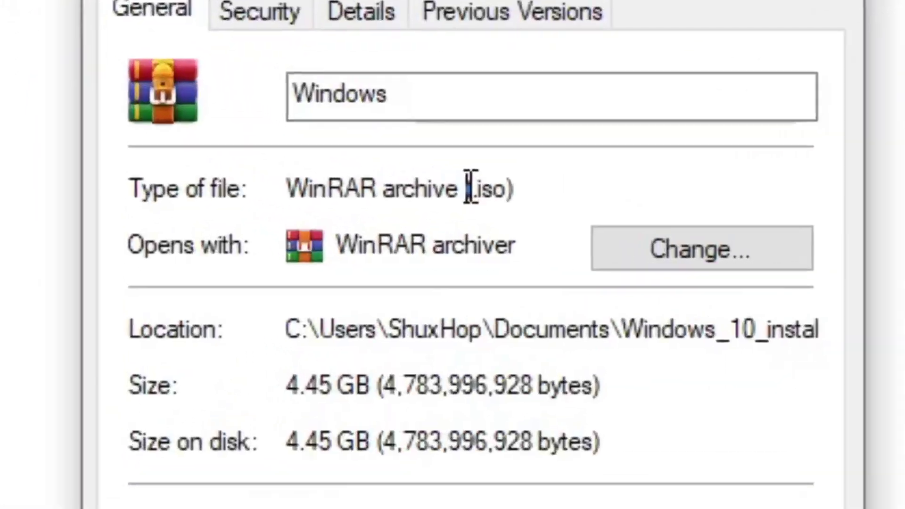
drag(440, 258, 454, 258)
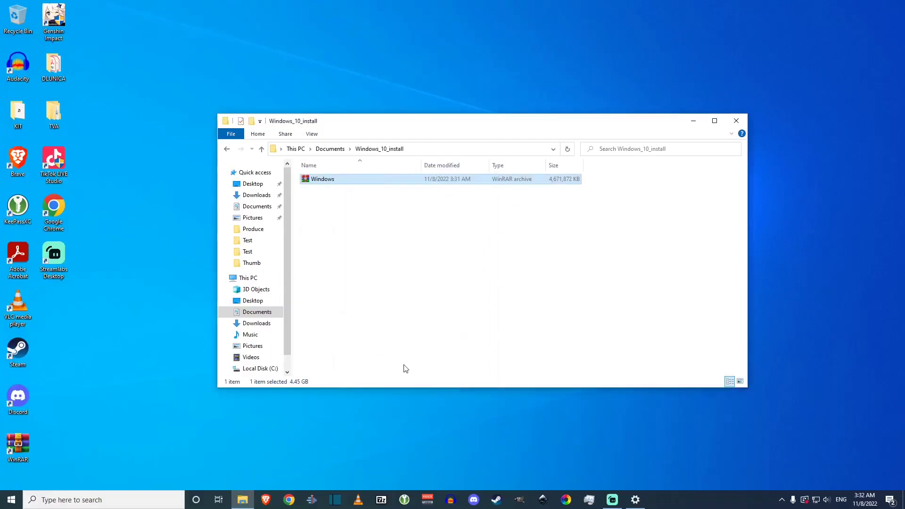
click(404, 290)
key(alt+Up)
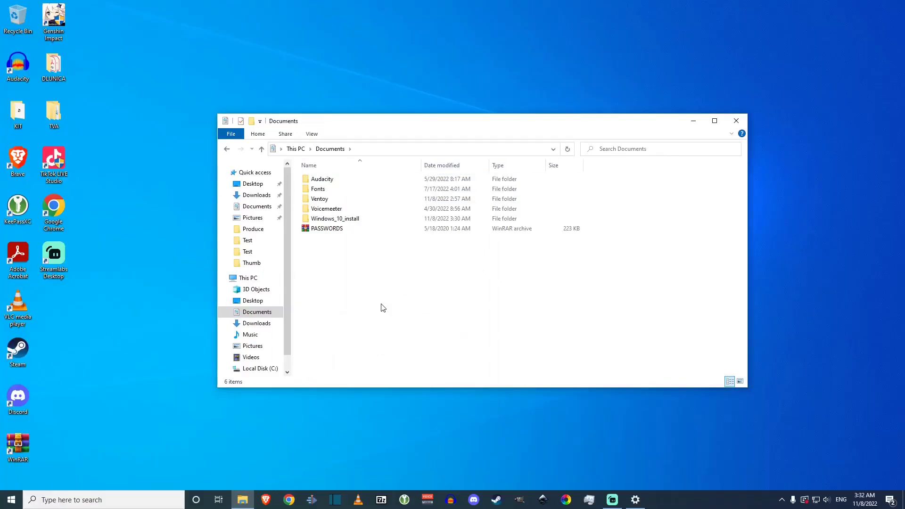
- Look inside the Ventoy folder in Documents, return to Documents and close the File Explorer window
double_click(327, 201)
click(261, 150)
click(348, 317)
click(737, 121)
- Search the web for ventoy in a private Brave window and open the ventoy.net result in a new tab
right_click(265, 500)
click(237, 445)
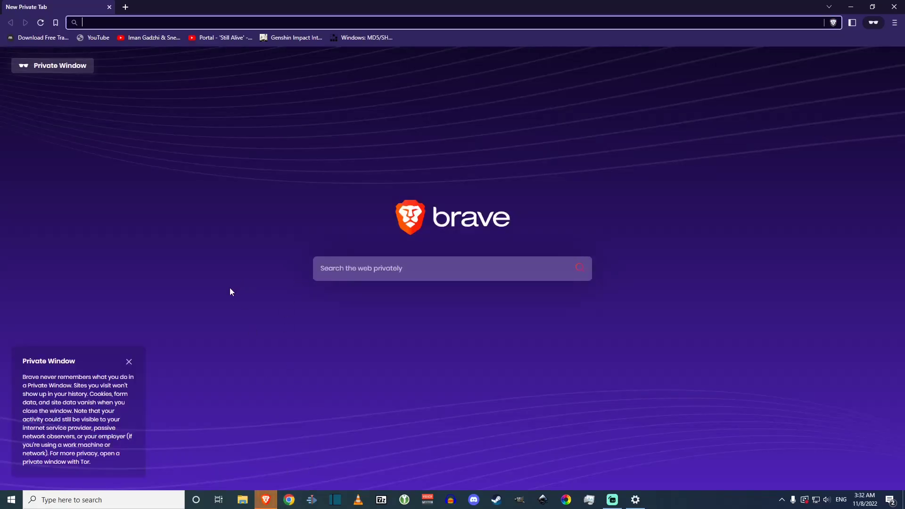
text(ventoy)
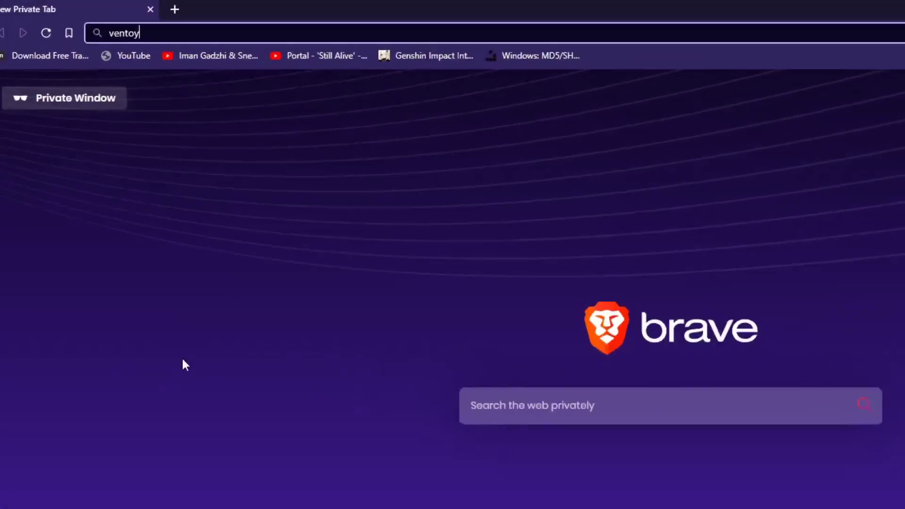
key(Return)
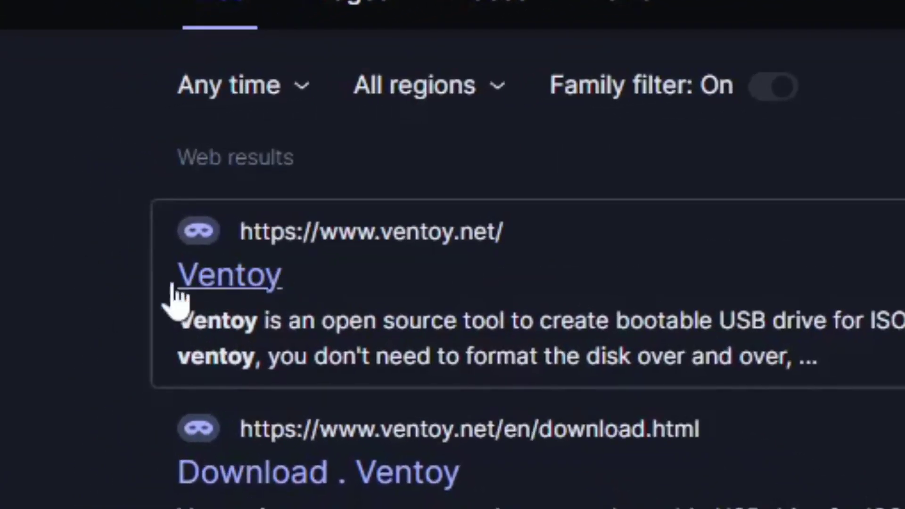
right_click(241, 279)
click(274, 305)
- Read the What is Ventoy description of bootable USB creation and copying ISO files to the drive
drag(82, 216, 423, 217)
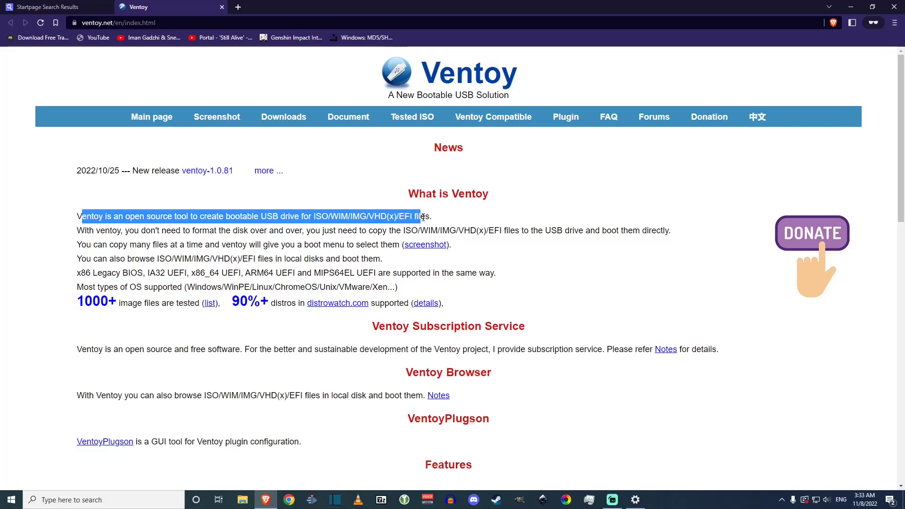
drag(77, 230, 373, 231)
click(561, 255)
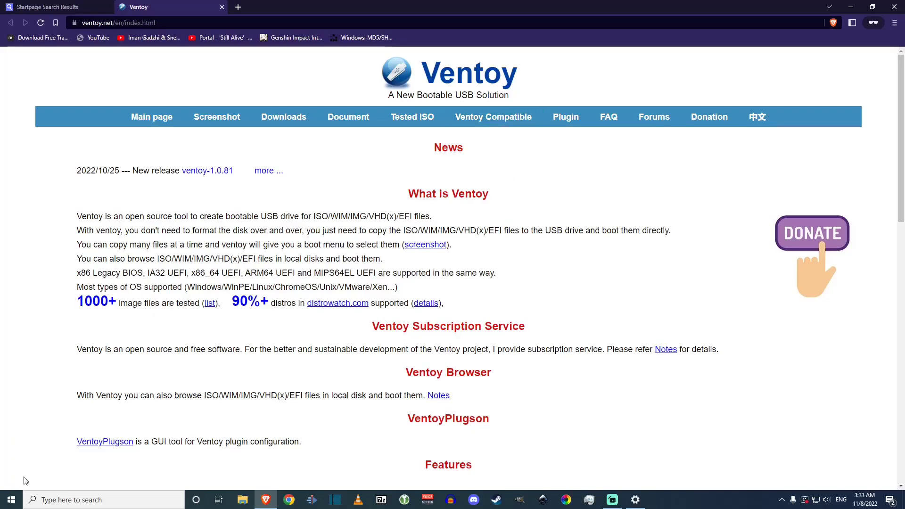
- Examine the Windows file in the Windows_10_install folder and close the File Explorer window
click(242, 499)
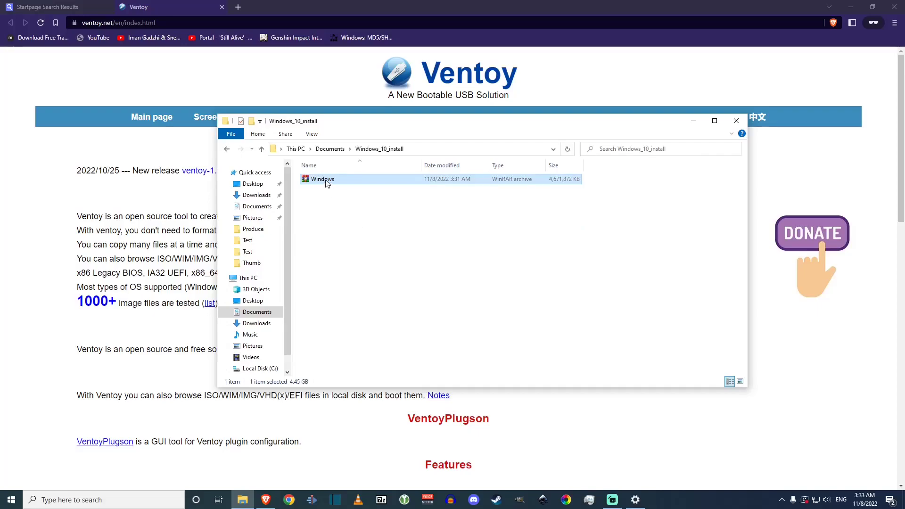
right_click(323, 181)
click(352, 304)
click(488, 277)
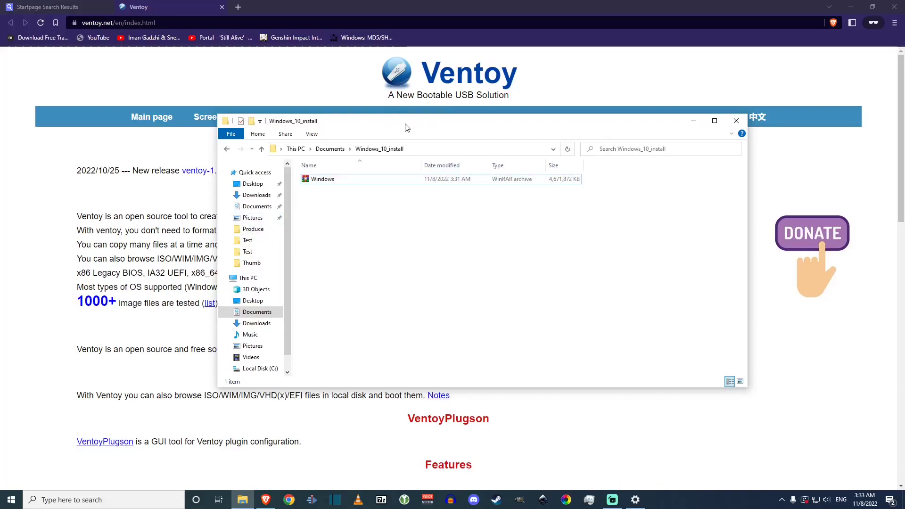
drag(409, 126, 376, 139)
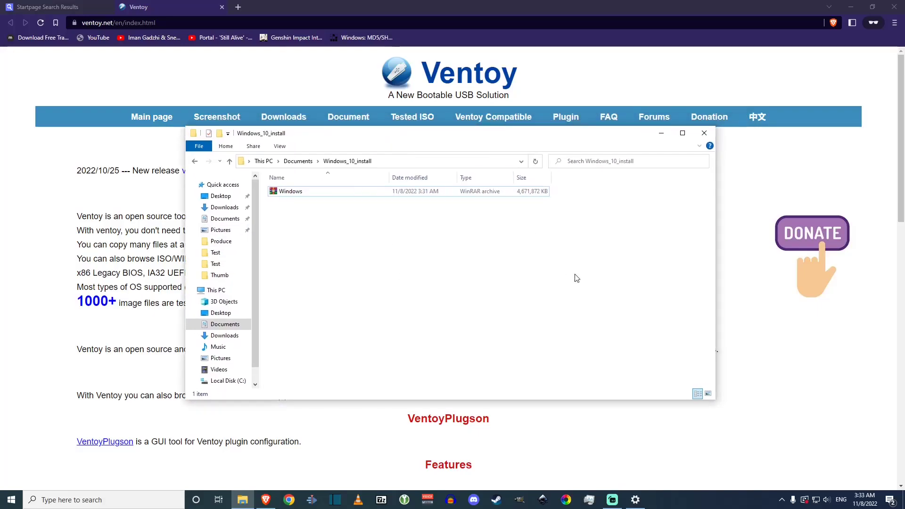
click(705, 132)
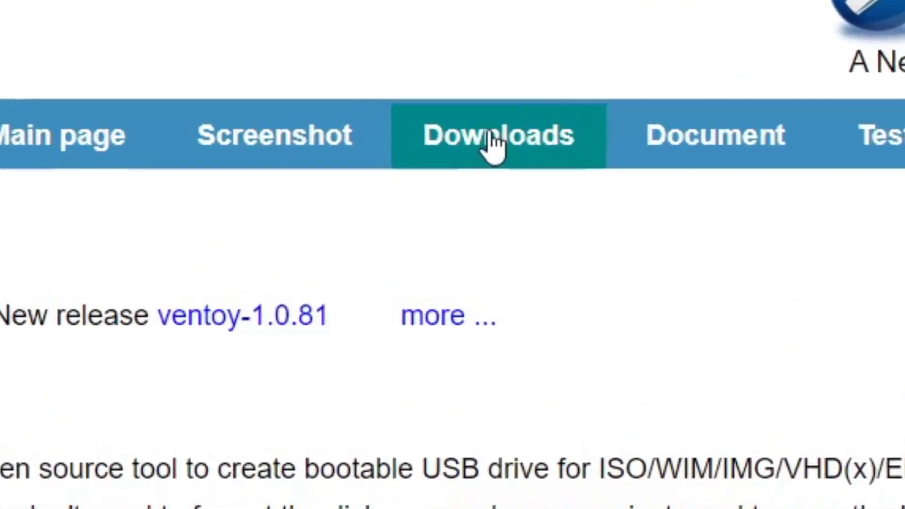
- From the Ventoy downloads page, open the GitHub releases page and find the assets of the Ventoy 1.0.81 release
click(282, 116)
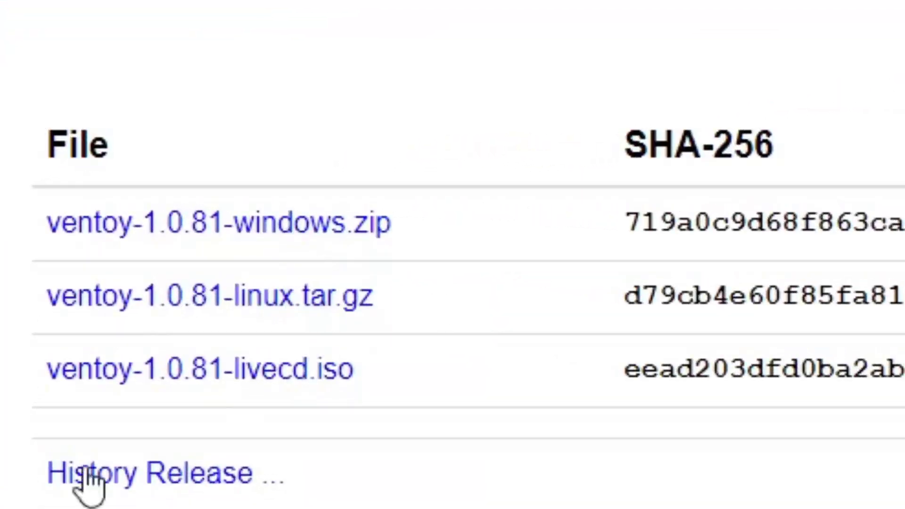
click(313, 228)
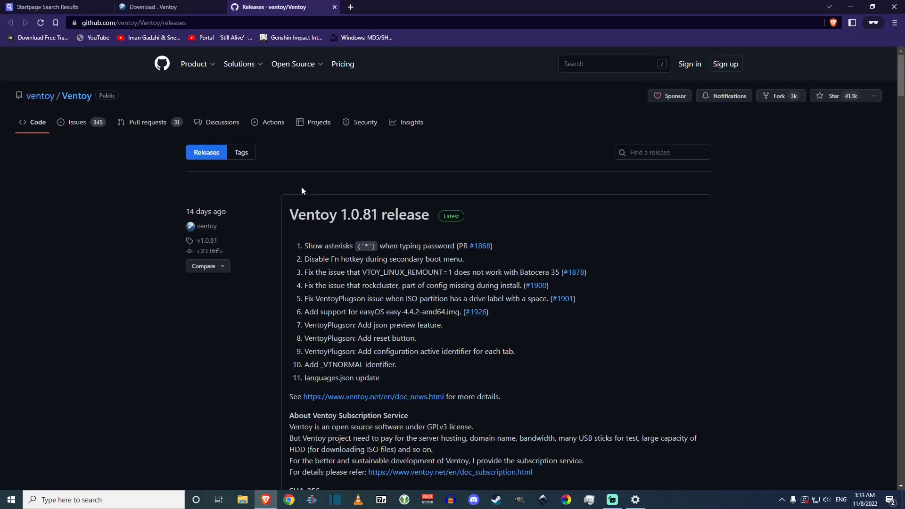
scroll(275, 254, down, 4)
scroll(275, 254, up, 4)
scroll(276, 254, down, 4)
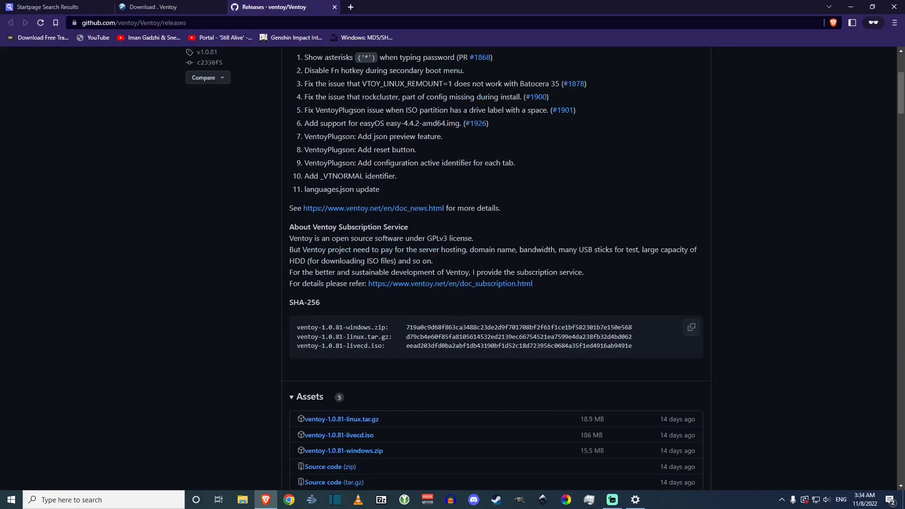
scroll(252, 338, down, 2)
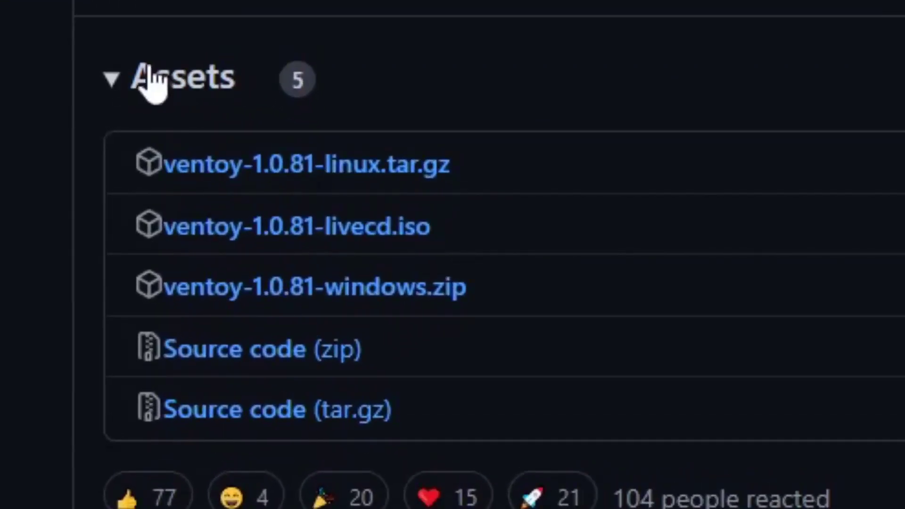
- Download ventoy-1.0.81-windows.zip from the release assets and save it in the Downloads folder
click(485, 85)
click(485, 85)
click(485, 85)
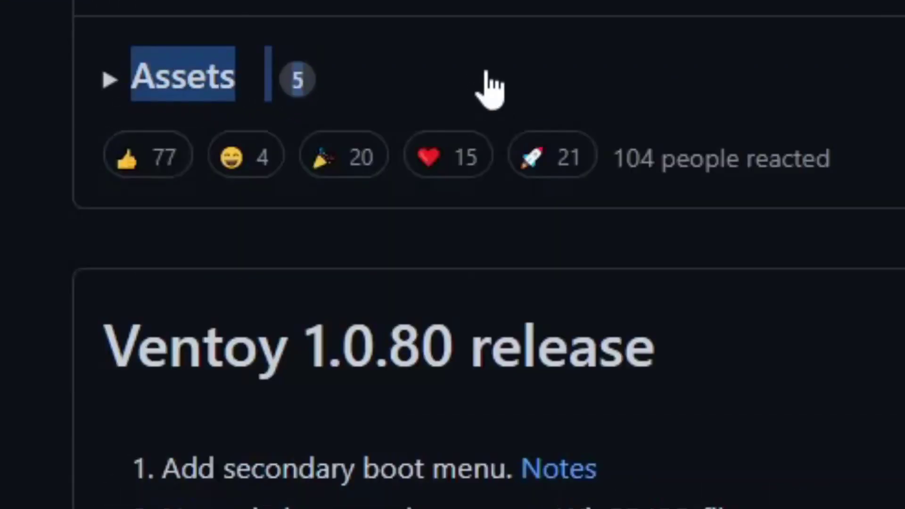
click(518, 80)
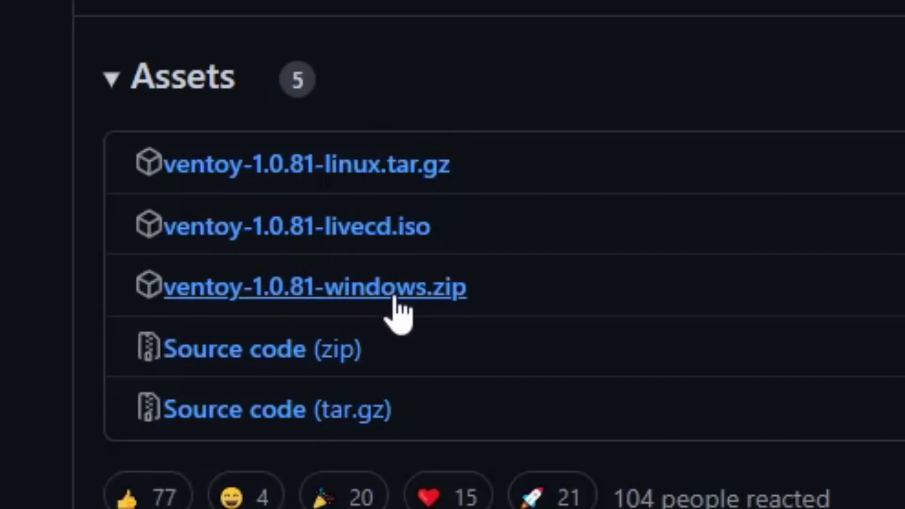
click(370, 293)
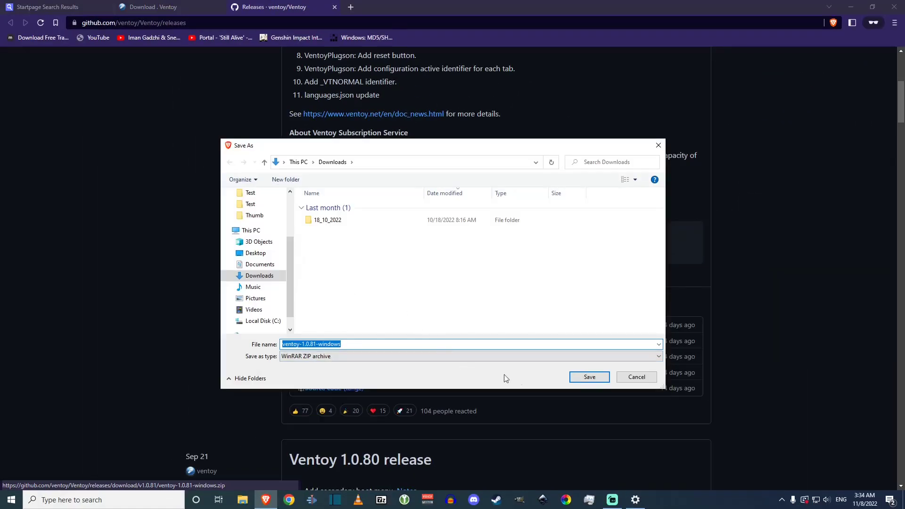
click(573, 377)
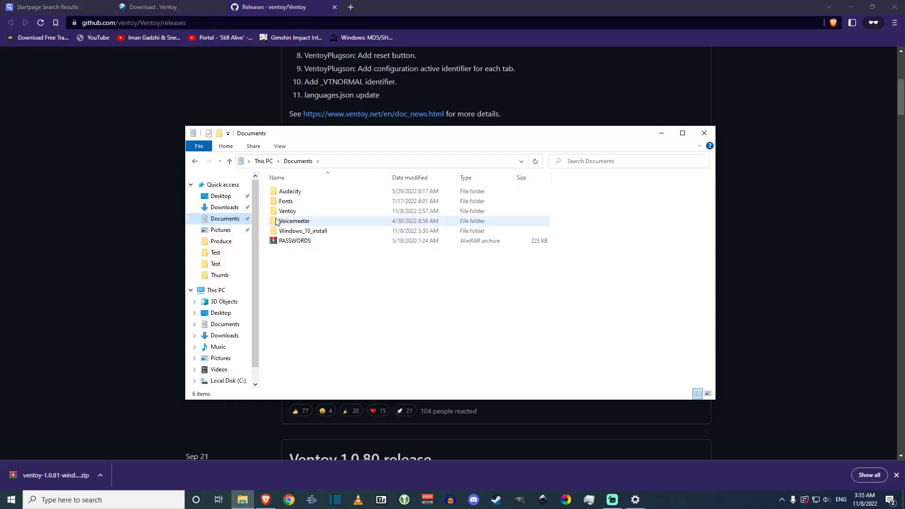
- Check the Ventoy folder in Documents and show the downloaded Ventoy archive in the Downloads folder
double_click(285, 212)
click(231, 162)
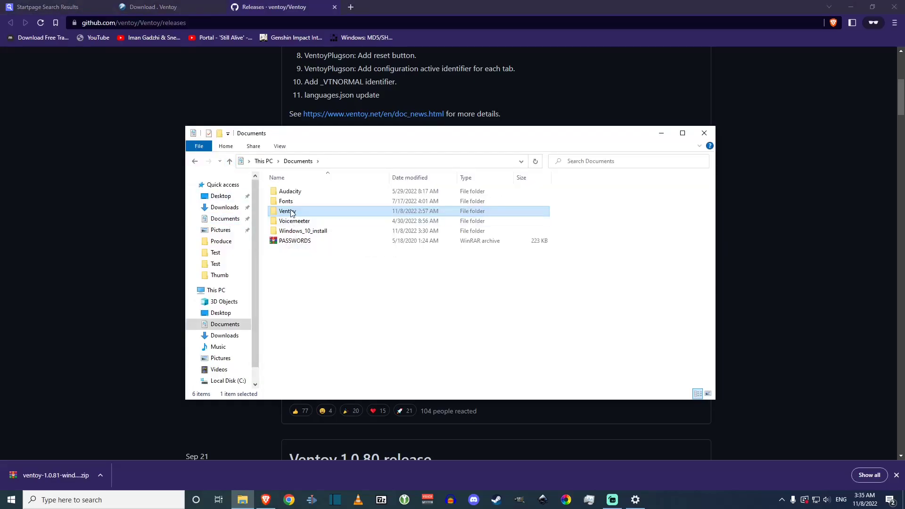
click(220, 336)
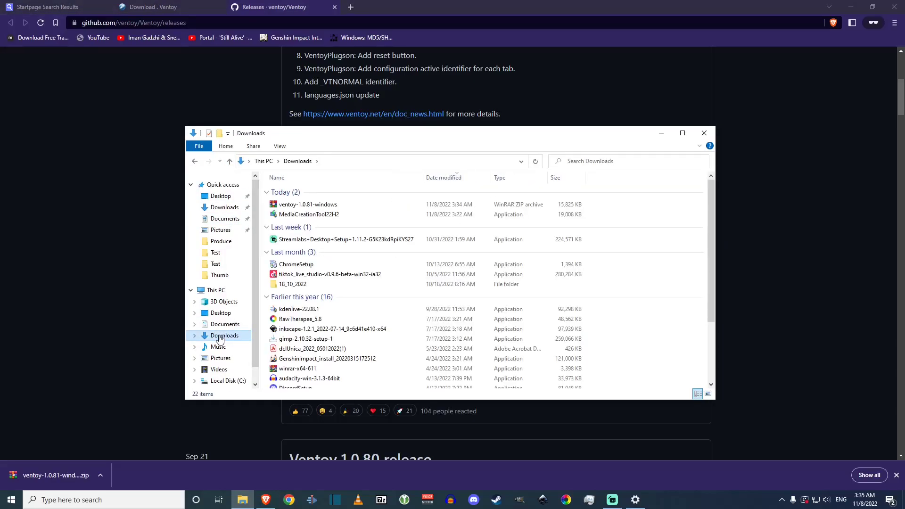
drag(368, 133, 448, 145)
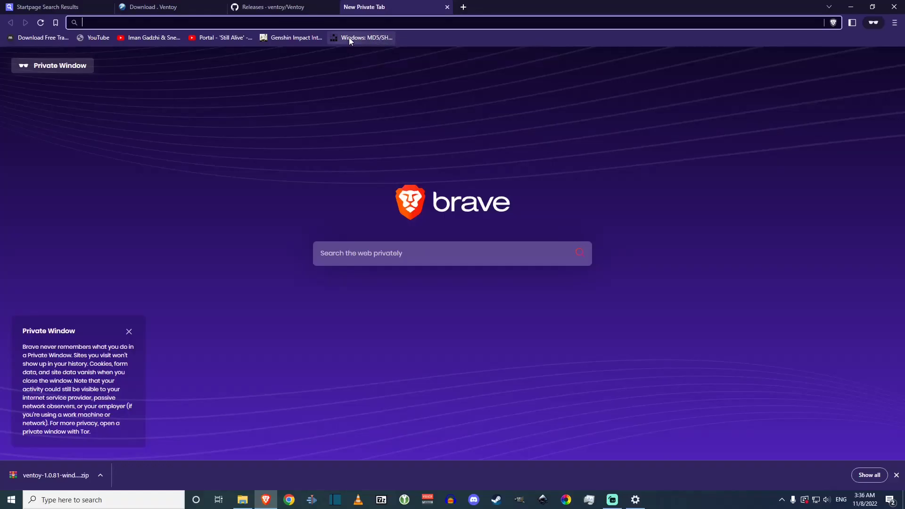
- Open the bookmarked ShellHacks article on Windows MD5/SHA256 checksums and examine its certUtil command examples
click(350, 39)
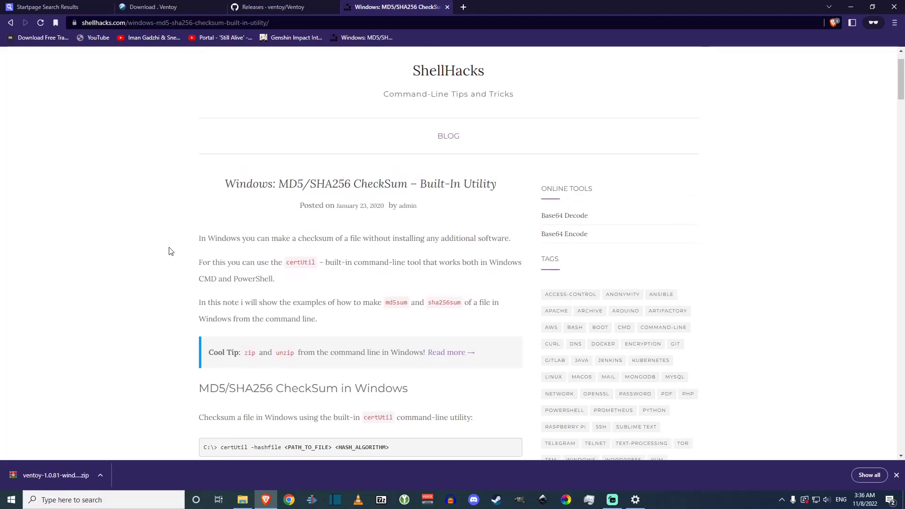
scroll(171, 251, down, 6)
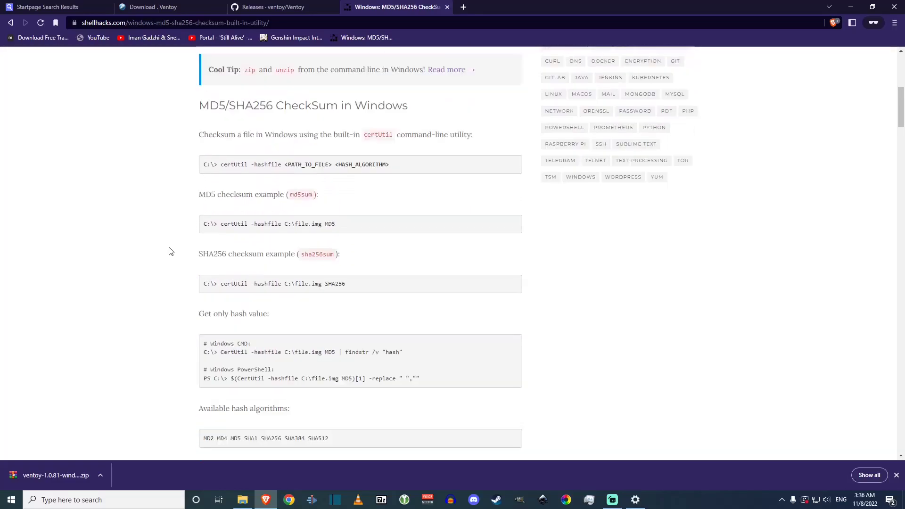
scroll(171, 251, down, 1)
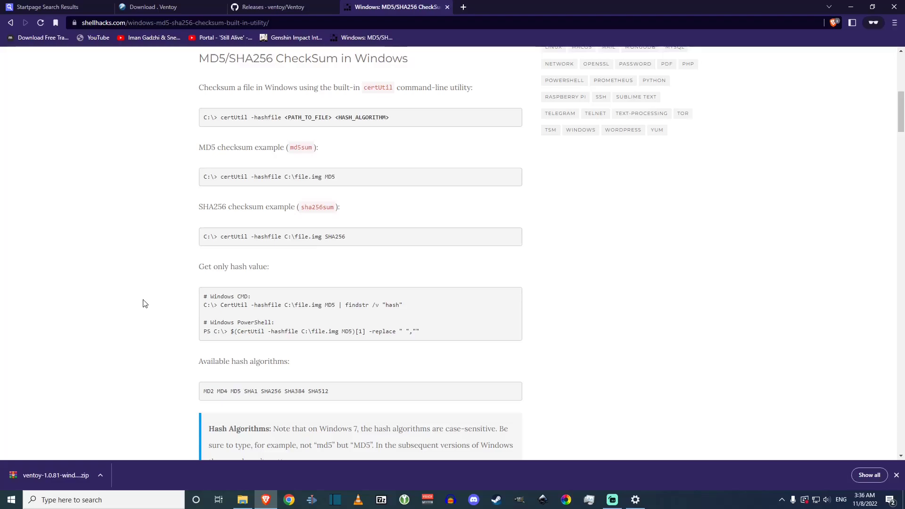
scroll(141, 302, up, 2)
scroll(141, 295, down, 2)
- Find Command Prompt with the search term cmd and run it as administrator
click(99, 501)
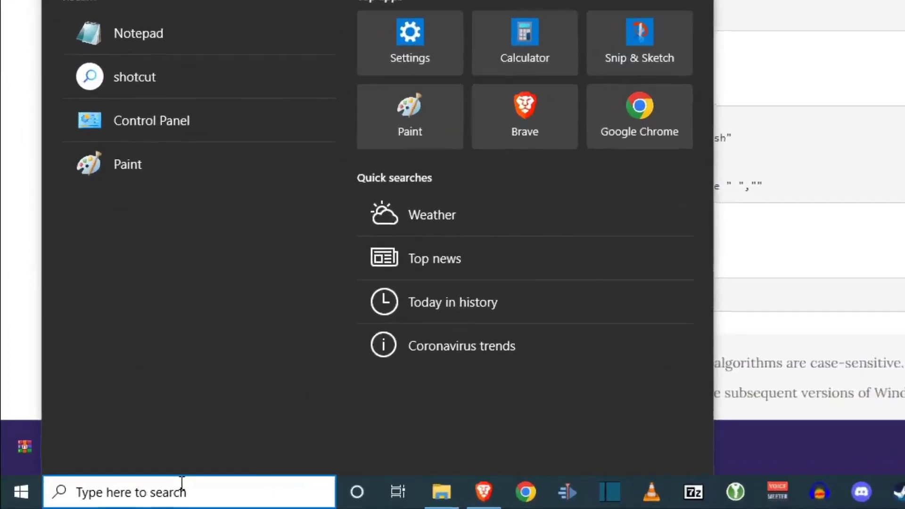
text(cmd)
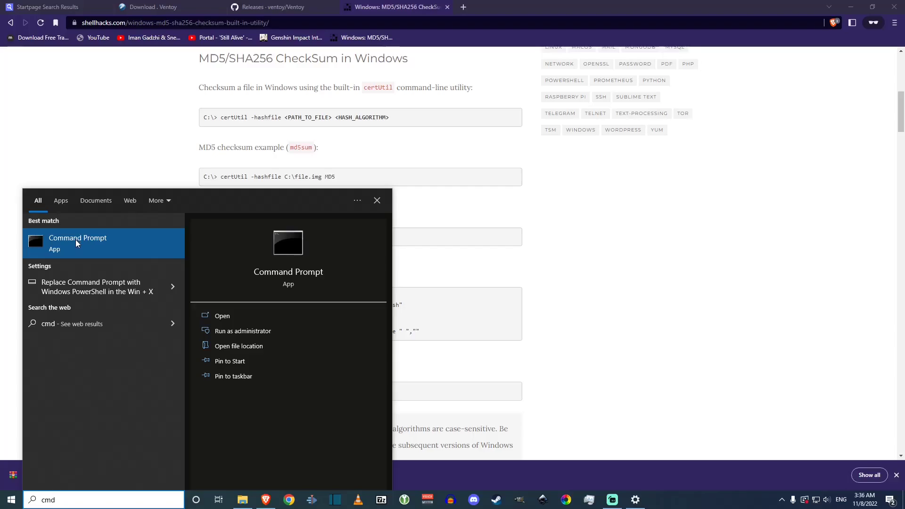
right_click(75, 239)
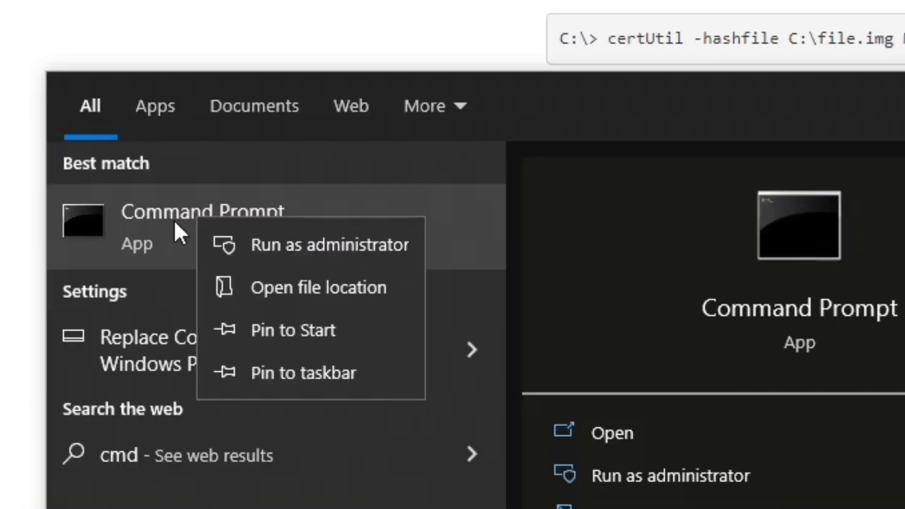
click(381, 236)
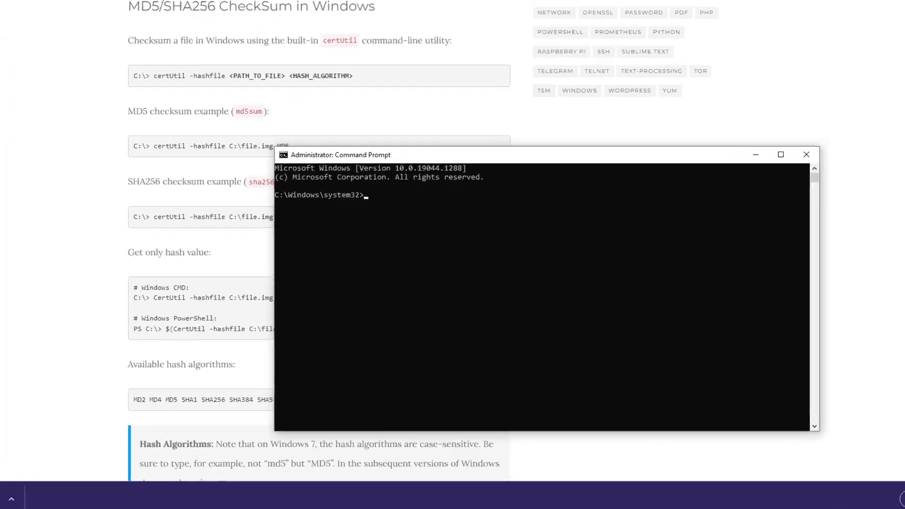
- Move from C:\Windows\system32 up to the root of drive C by running cd .. twice
text(cd)
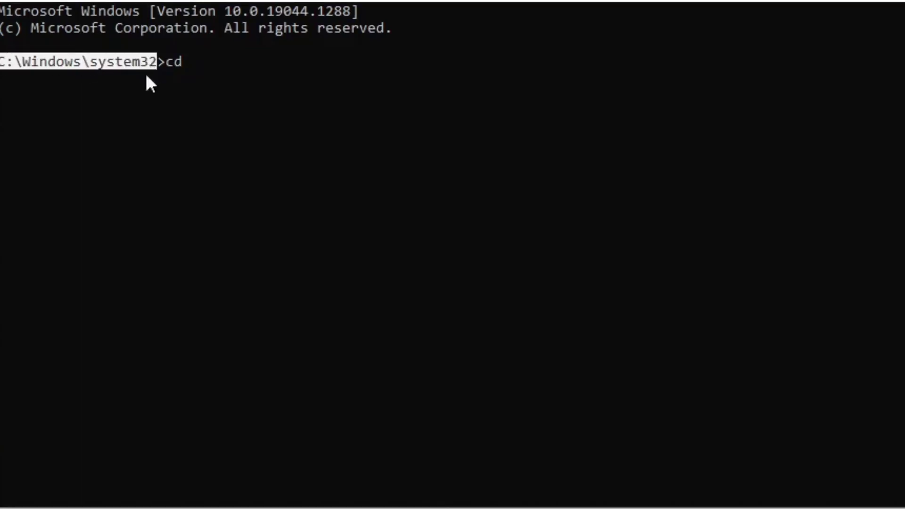
click(144, 128)
click(203, 68)
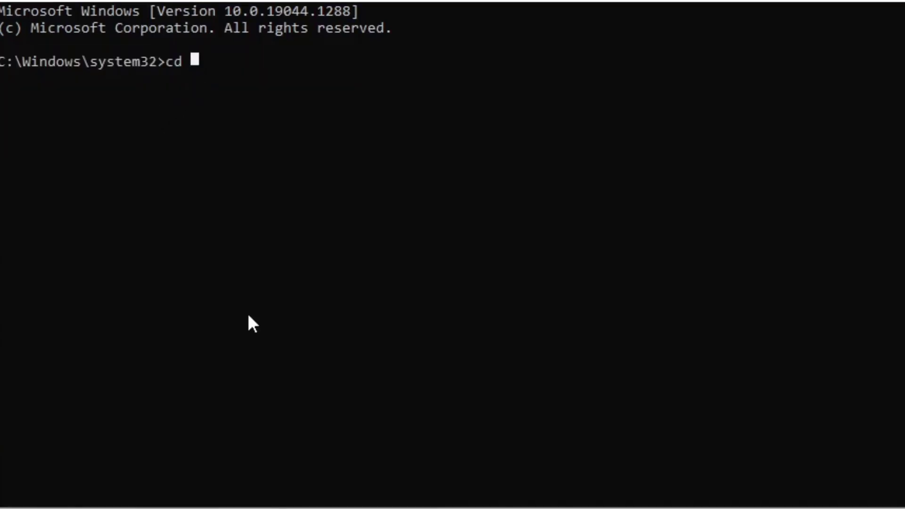
text(..)
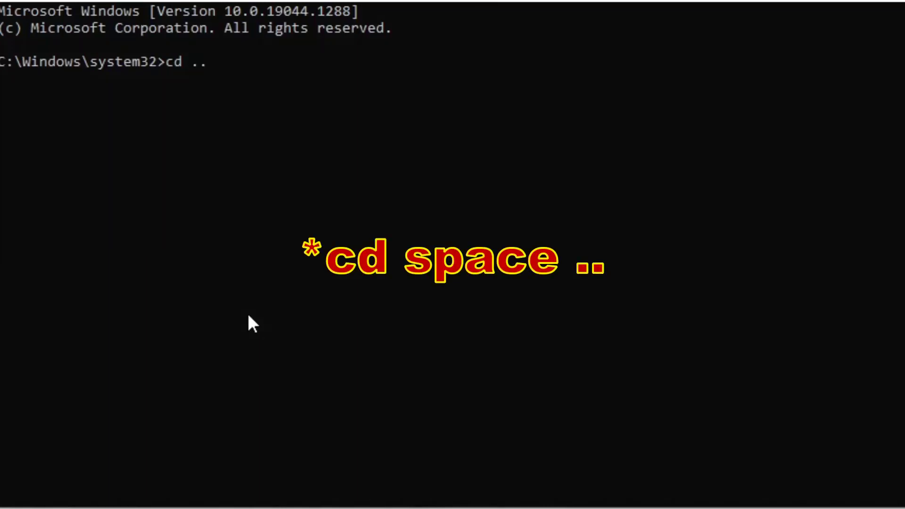
key(Return)
text(cd)
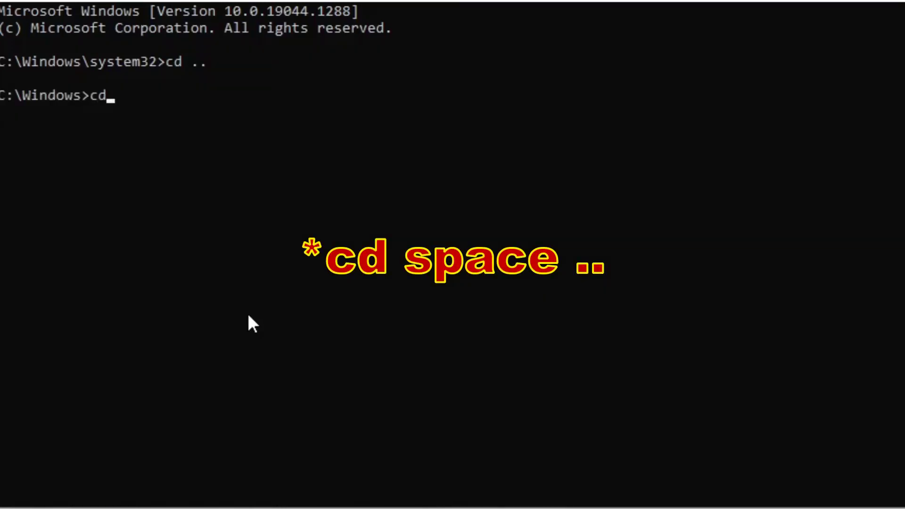
text( ..)
key(Return)
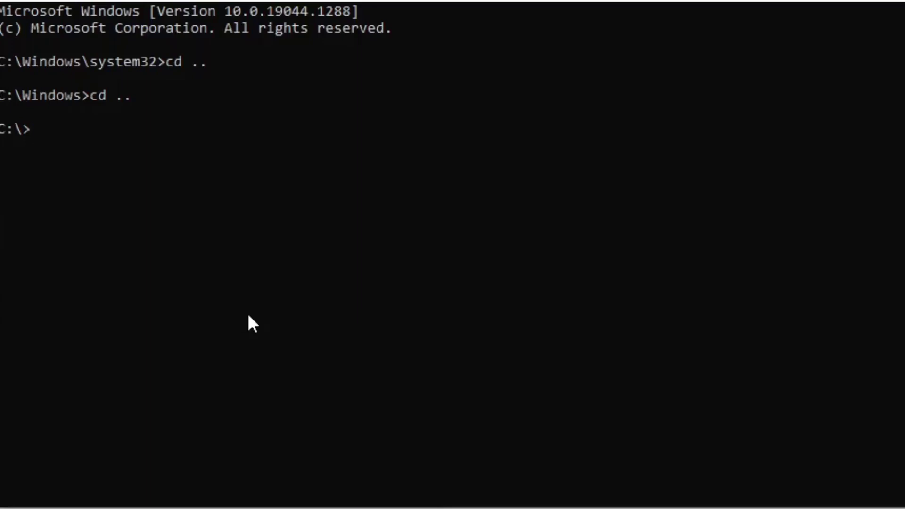
- List the contents of C:\ with dir and change into the Users directory
text(dir)
key(Return)
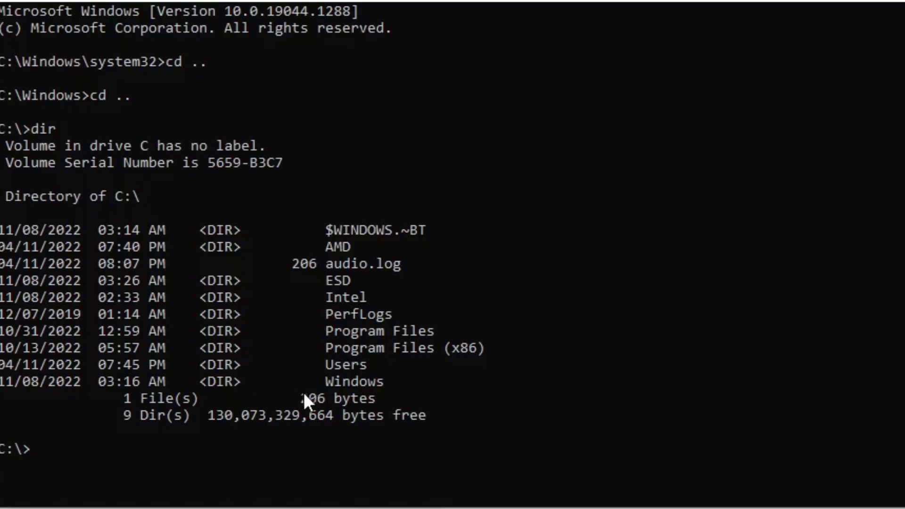
drag(332, 366, 383, 363)
text(cd Users)
key(Return)
- List the contents of C:\Users with dir and change into the user's profile folder
text(dir)
key(Return)
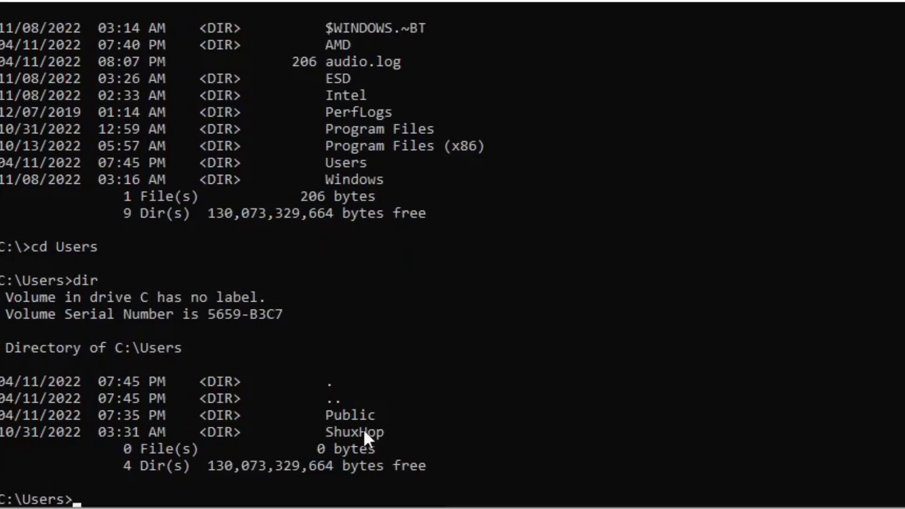
text(cd ShuxHop)
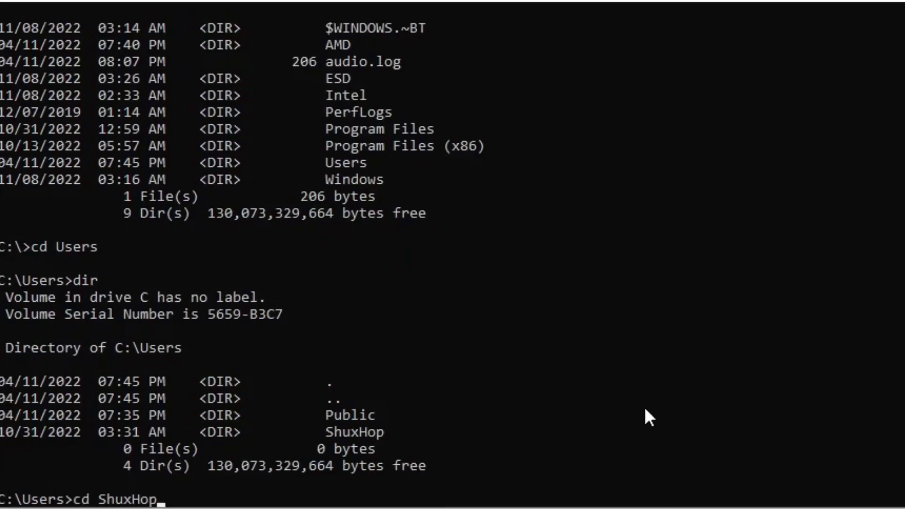
key(Return)
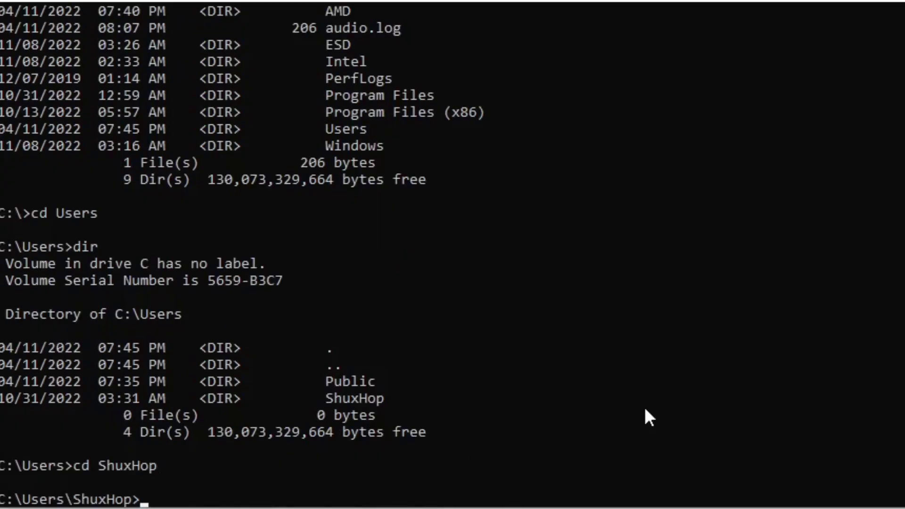
- List the profile folder, change into Downloads, and list its files to locate ventoy-1.0.81-windows.zip
text(cd)
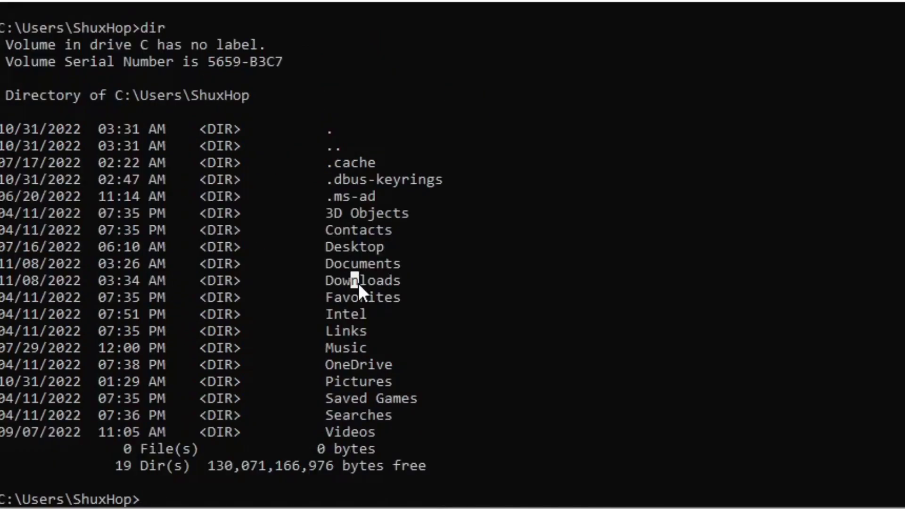
text(cd Downloads)
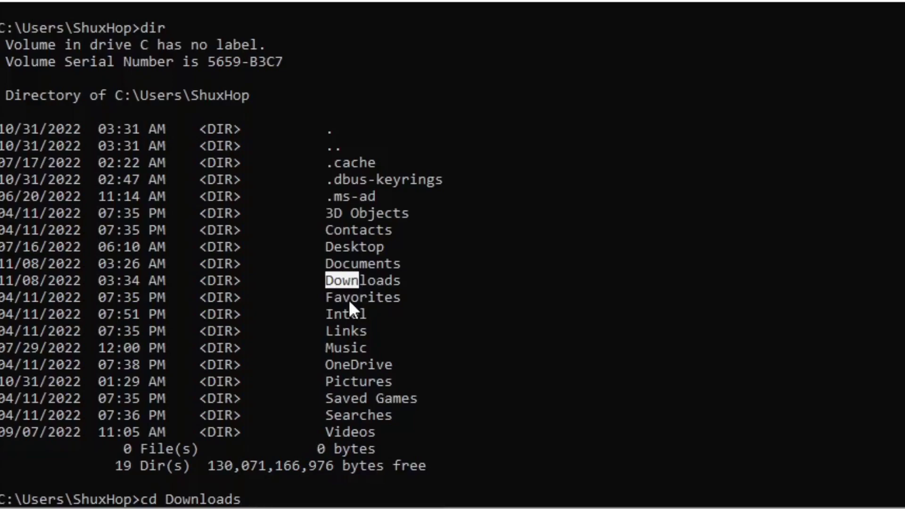
click(349, 301)
click(254, 497)
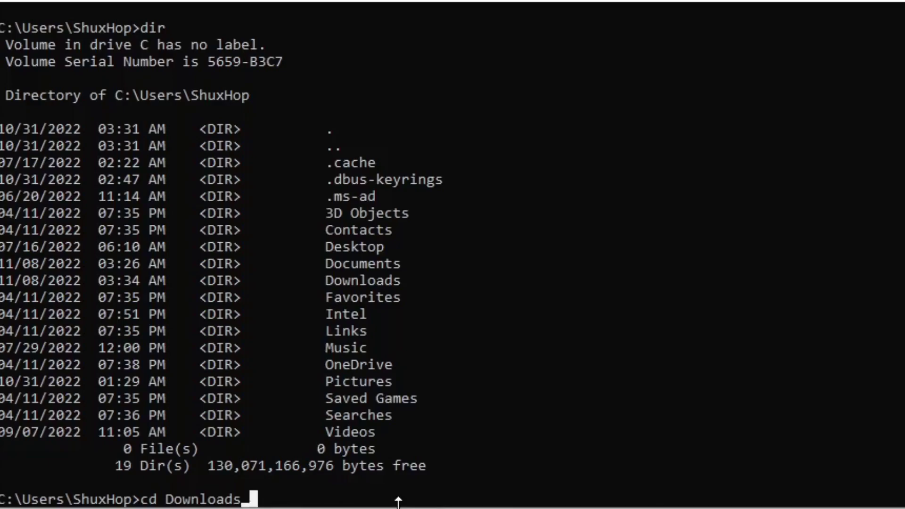
key(Return)
text(d)
key(Return)
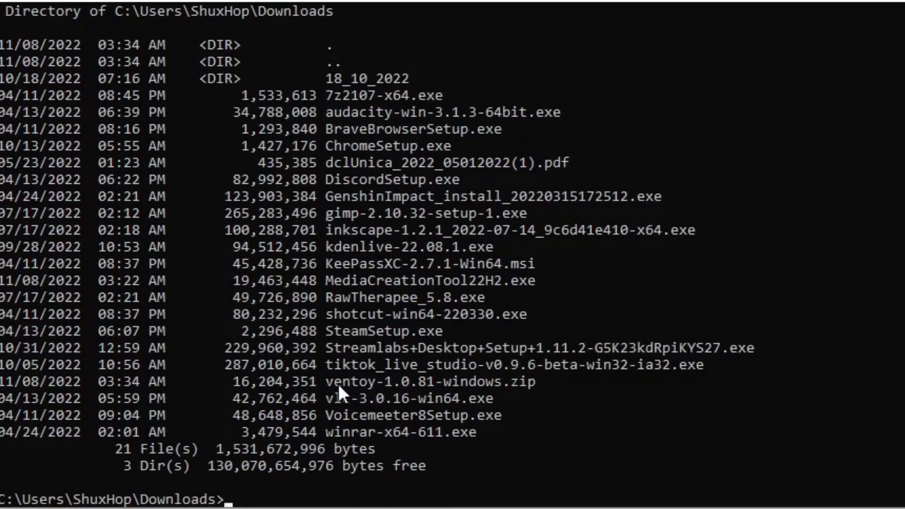
drag(336, 378, 458, 369)
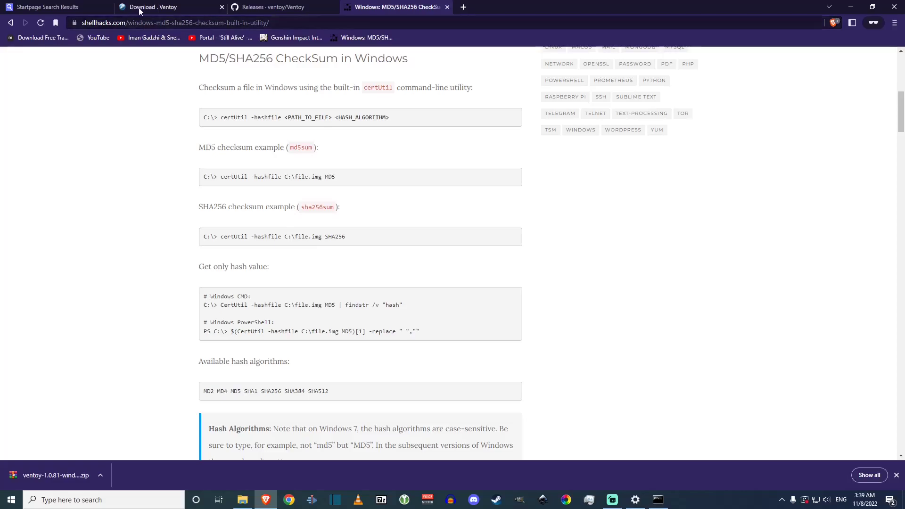
- Examine the published SHA-256 hash for ventoy-1.0.81-windows.zip on the Ventoy download page in the browser
click(138, 9)
drag(230, 169, 271, 174)
click(284, 175)
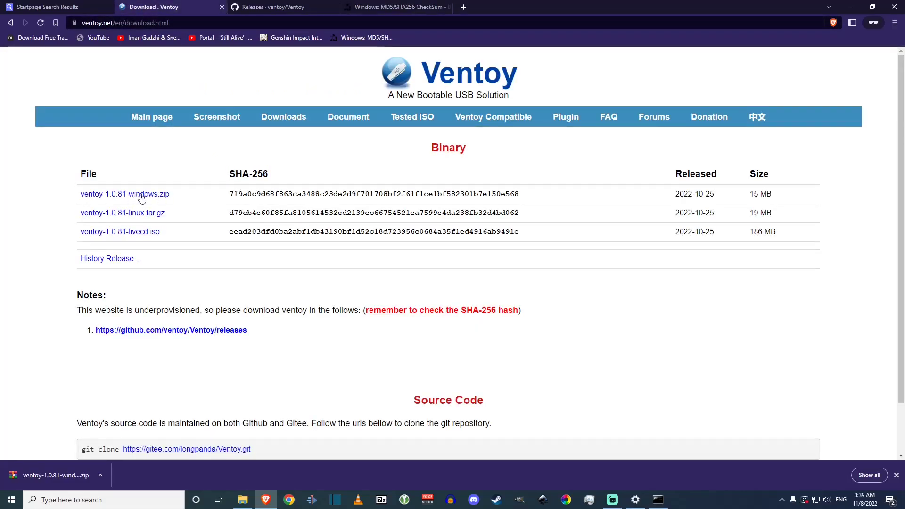
drag(230, 193, 525, 195)
click(534, 196)
drag(230, 194, 533, 194)
click(534, 201)
drag(230, 193, 545, 201)
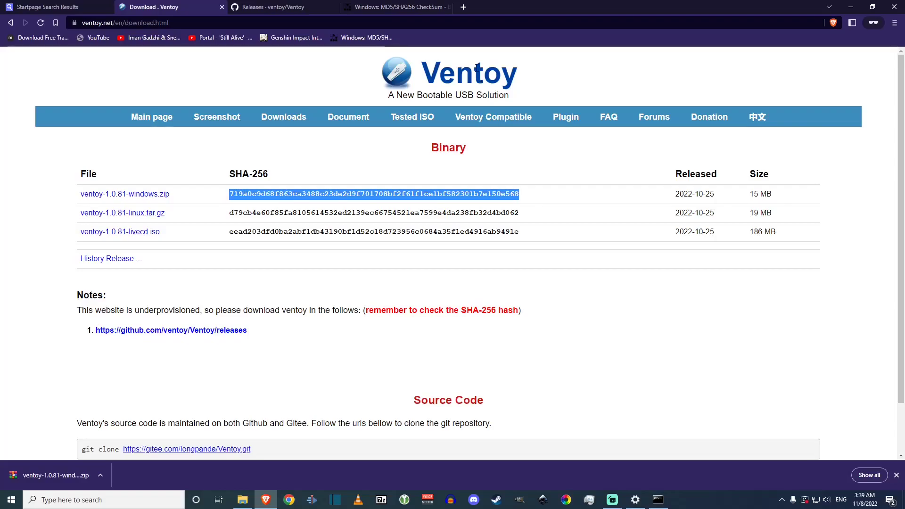
click(523, 195)
- Examine the certUtil SHA256 checksum example in the ShellHacks article, including its file path and algorithm arguments
click(659, 501)
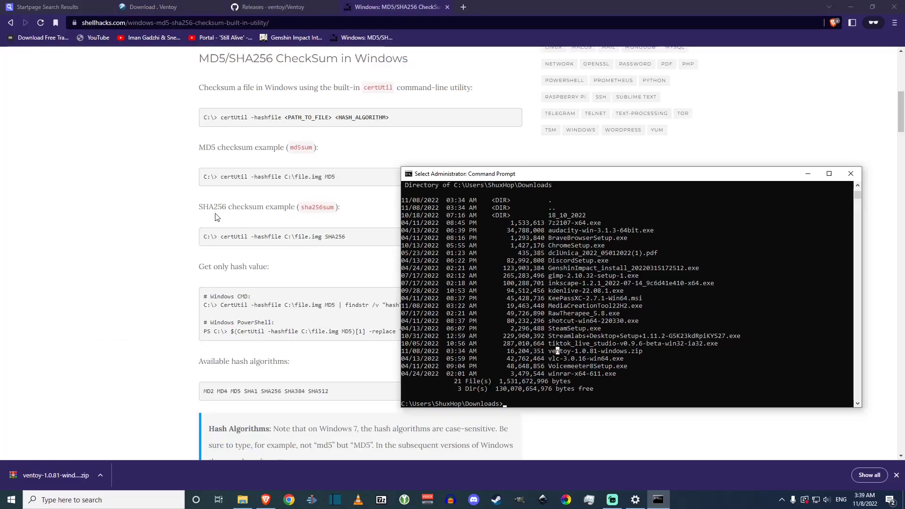
drag(199, 207, 227, 207)
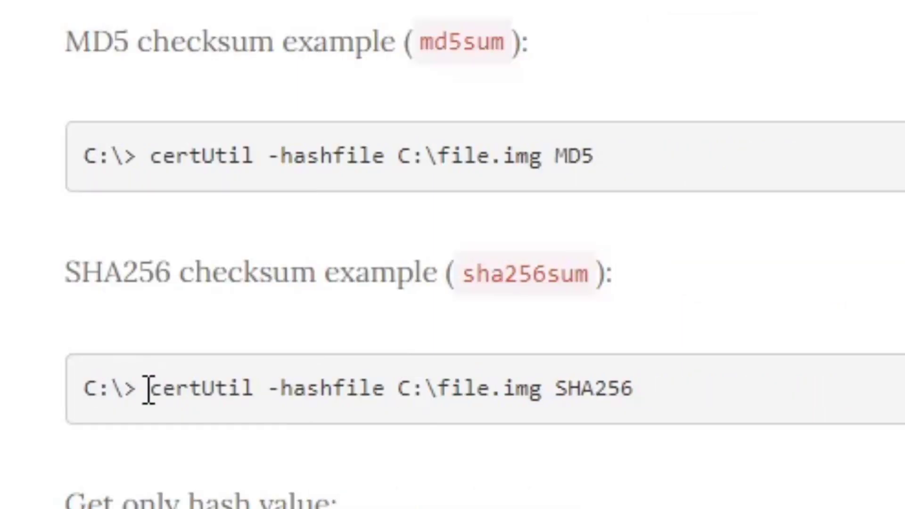
drag(85, 389, 660, 388)
drag(295, 237, 323, 236)
click(326, 236)
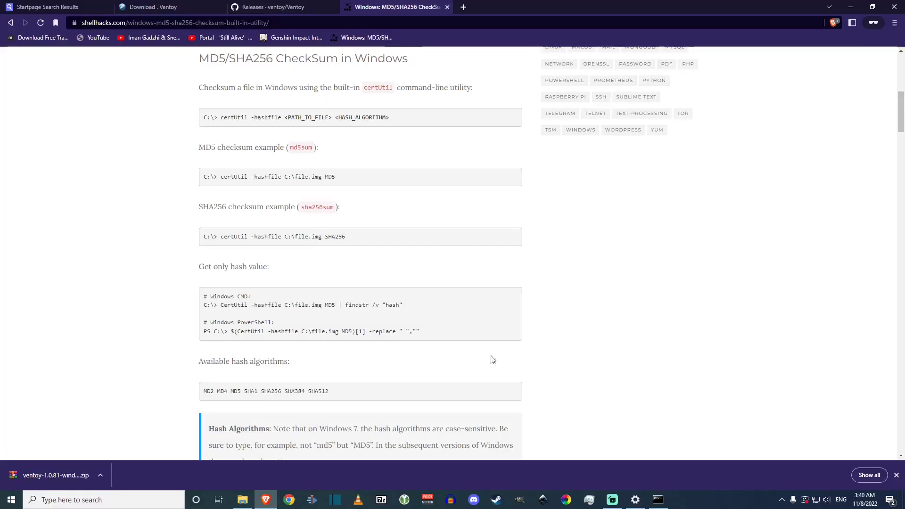
- Switch to Command Prompt and run certUtil -hashfile ventoy-1.0.81-windows.zip SHA256 in the Downloads folder
key(alt+Tab)
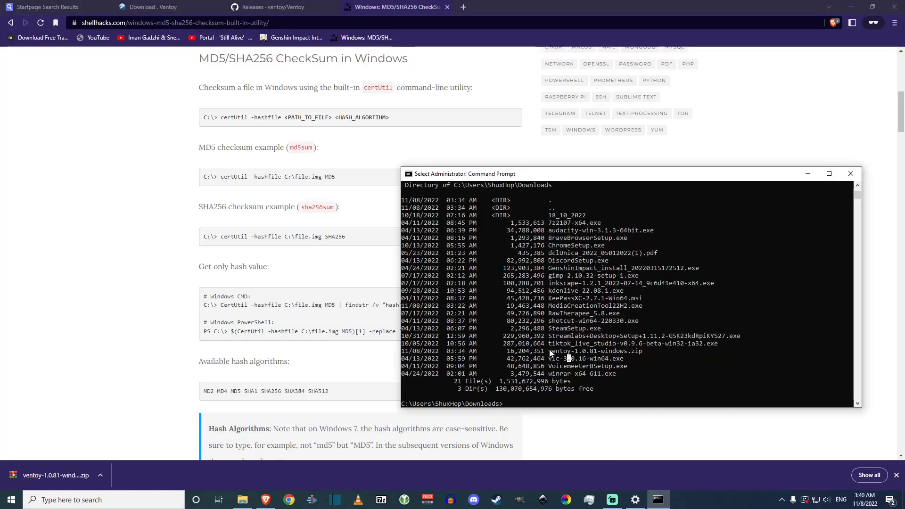
drag(550, 350, 648, 354)
click(513, 404)
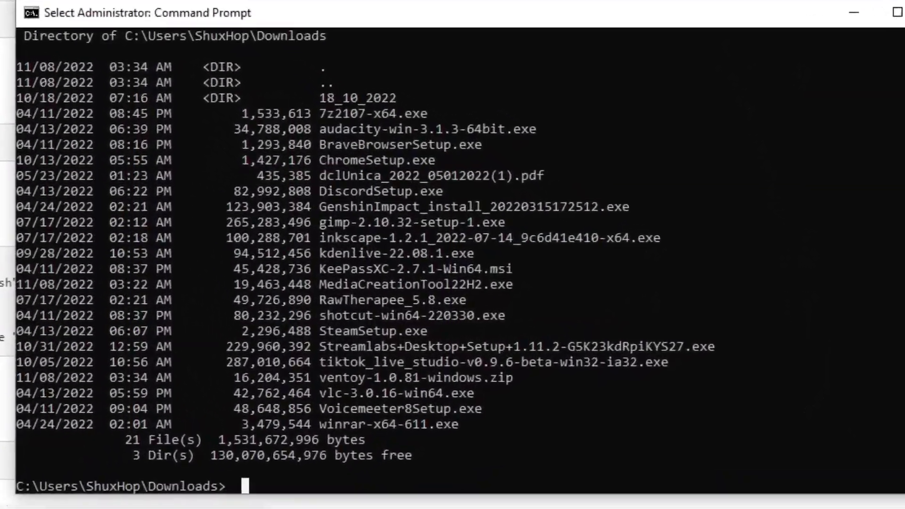
text(c)
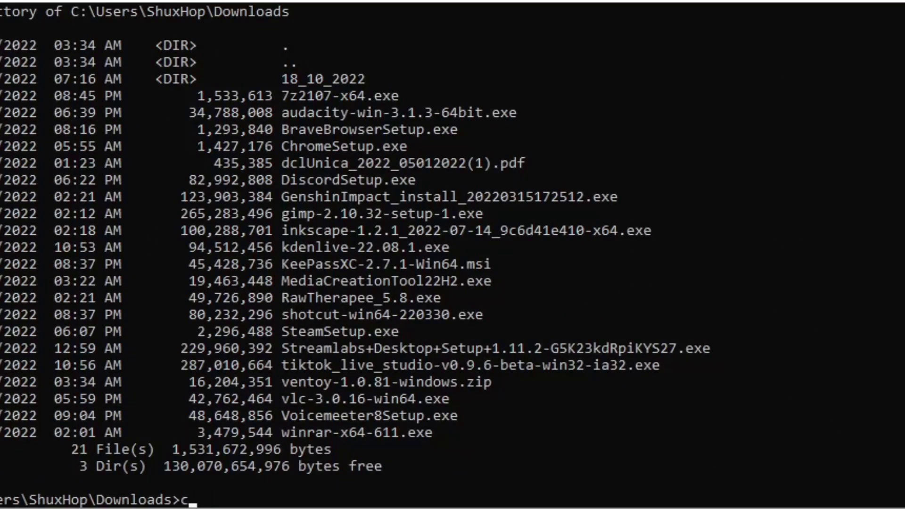
text(ertUtil)
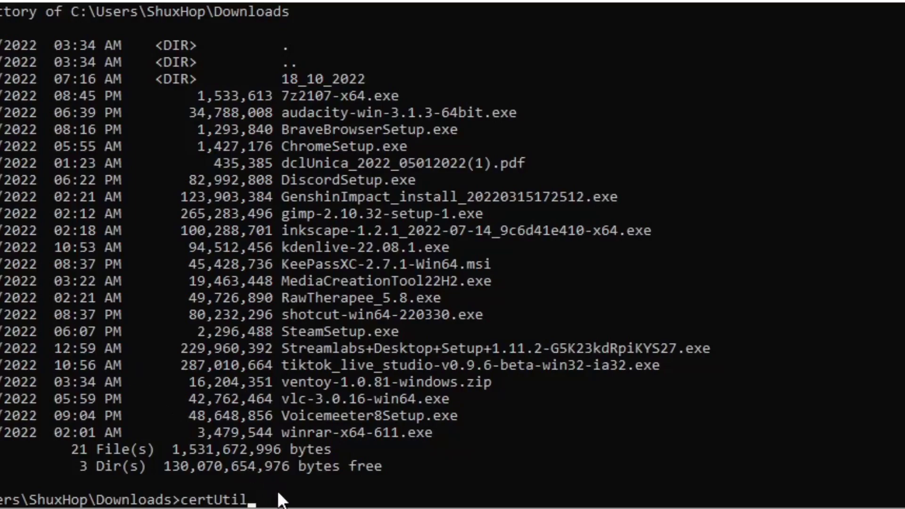
text(-hashfile ven)
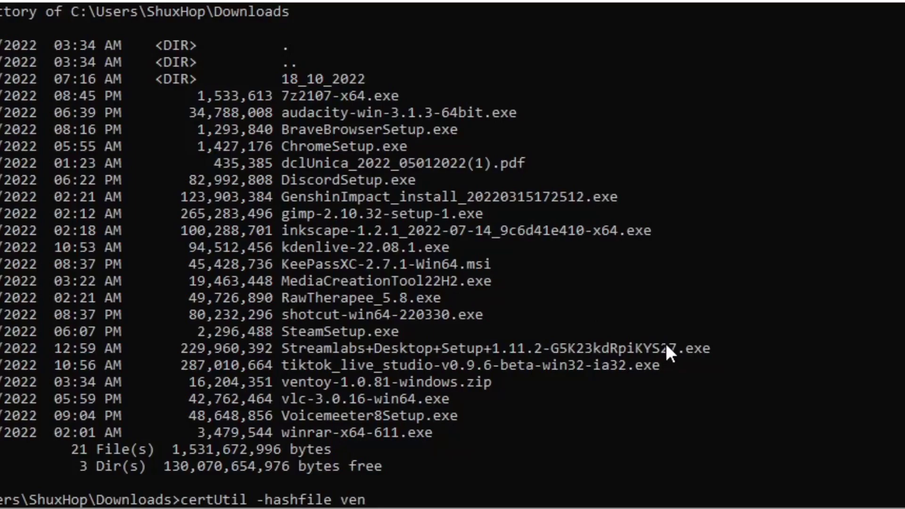
key(Tab)
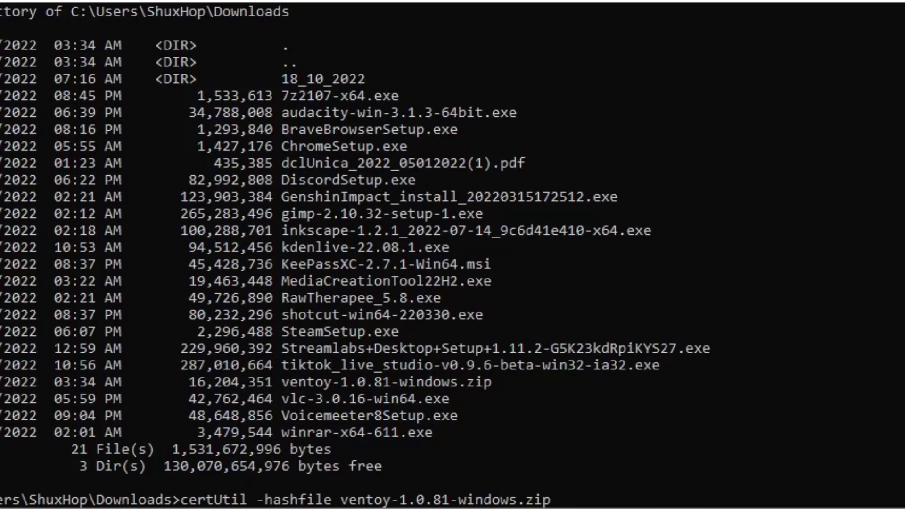
text(SHA256)
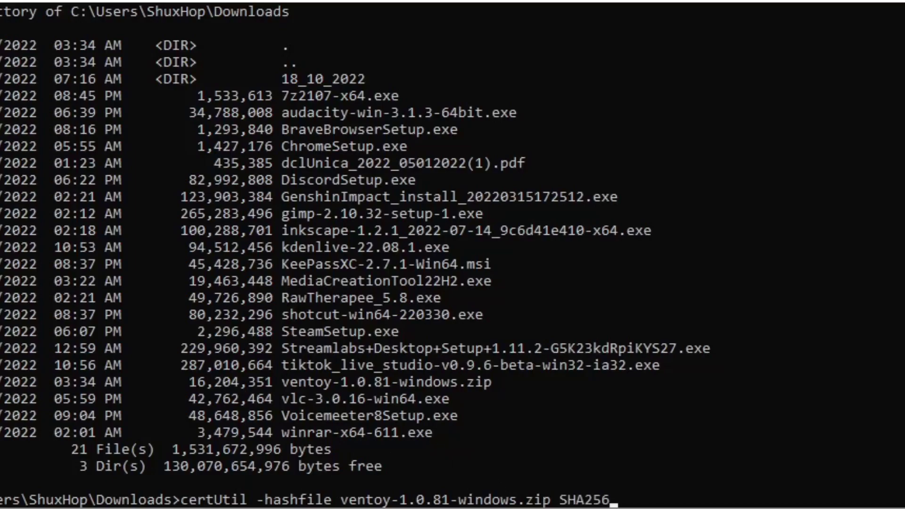
key(Return)
- Copy the computed SHA256 hash from Command Prompt and paste it into a new Notepad document
drag(5, 449, 488, 449)
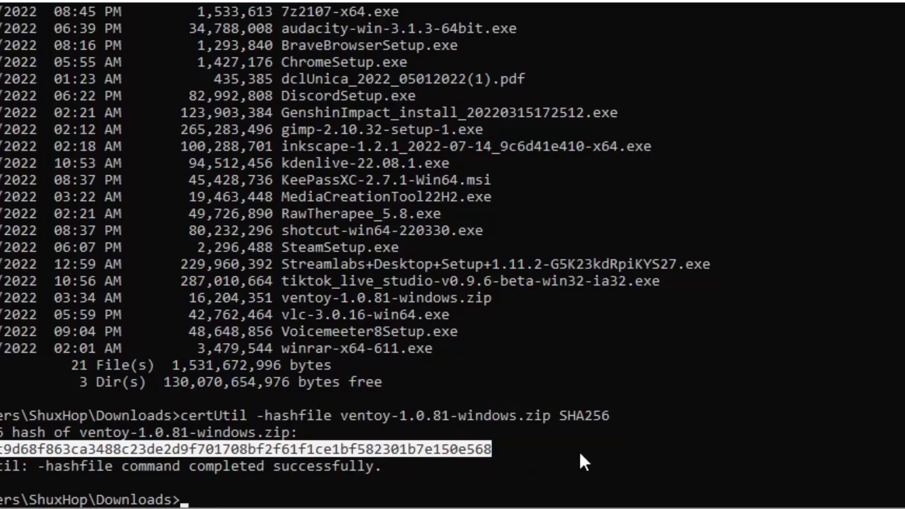
key(ctrl+c)
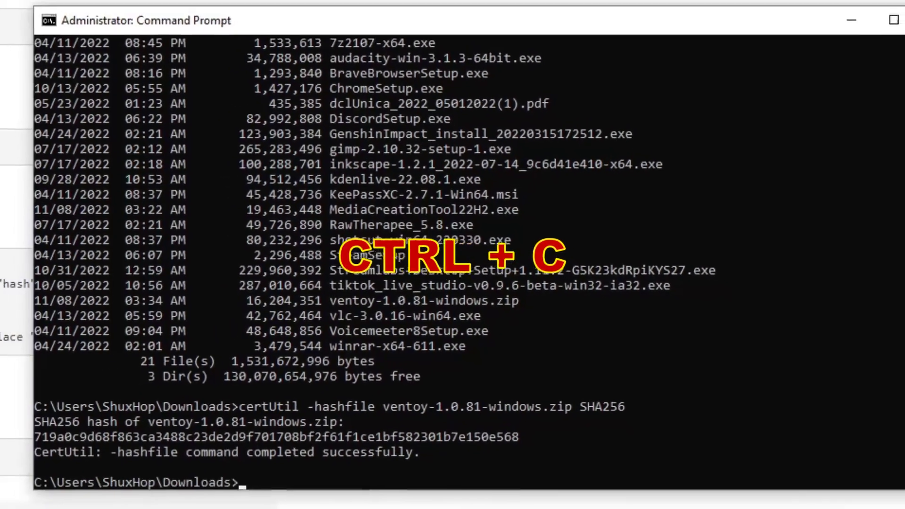
click(127, 500)
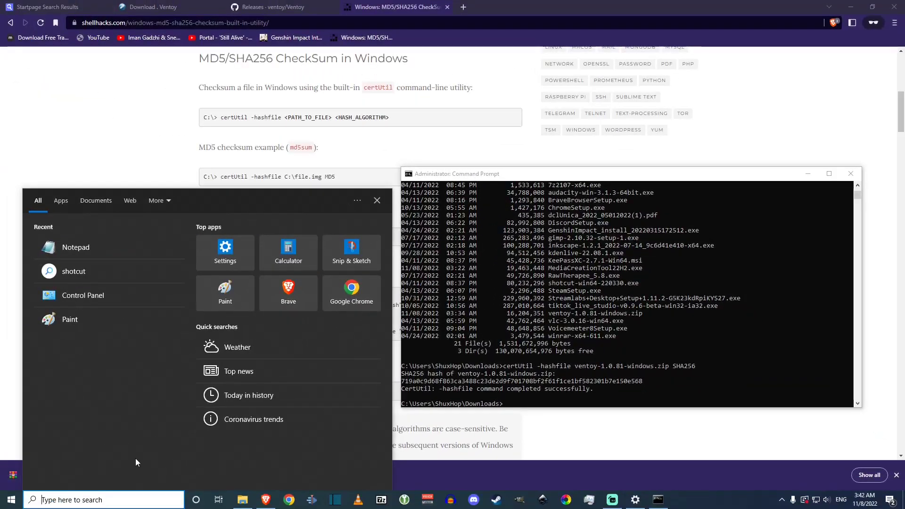
text(note)
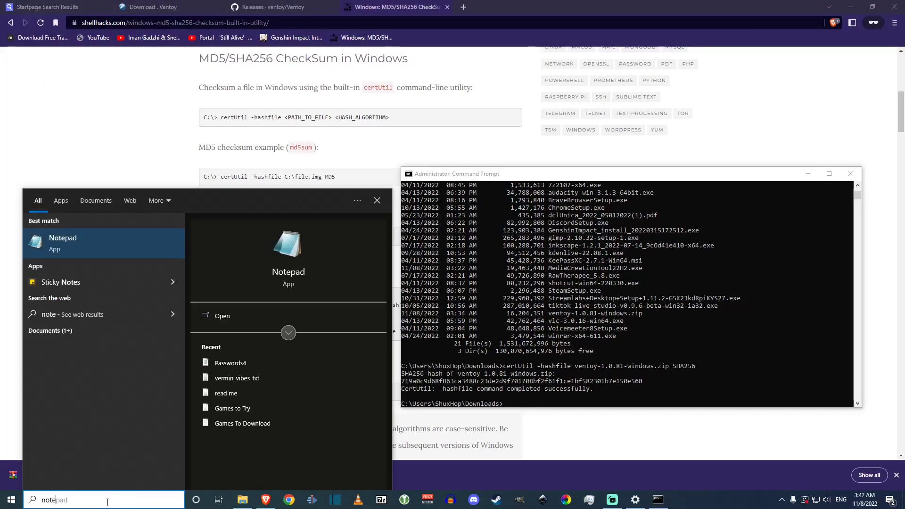
click(63, 243)
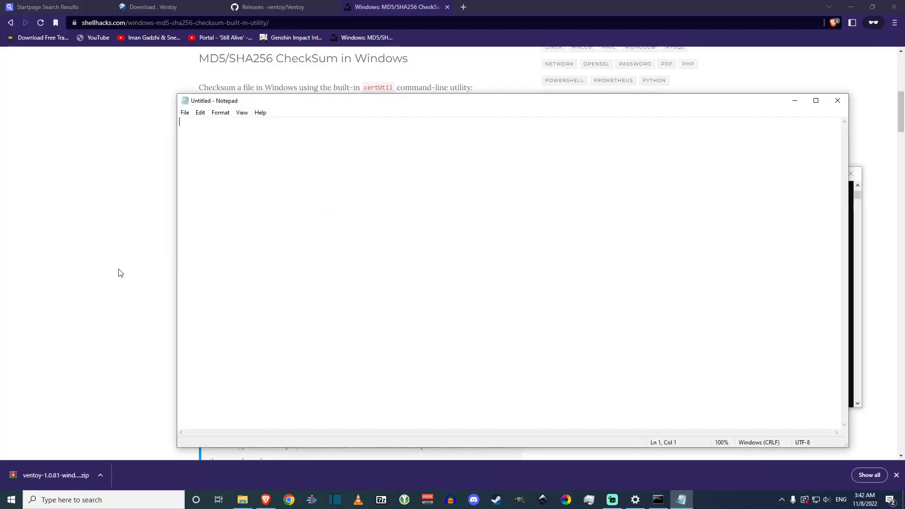
key(ctrl+v)
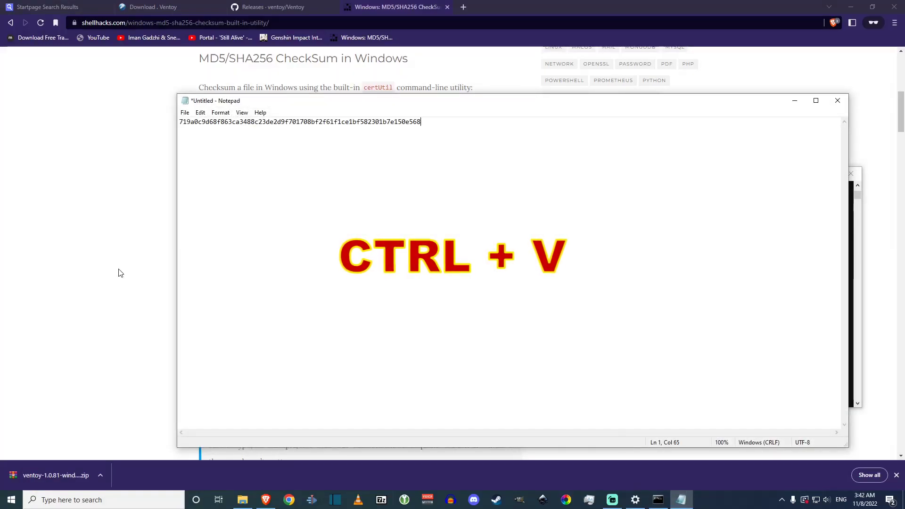
- Copy the published SHA-256 of ventoy-1.0.81-windows.zip from the Ventoy download page and paste it onto a second line in Notepad
click(157, 7)
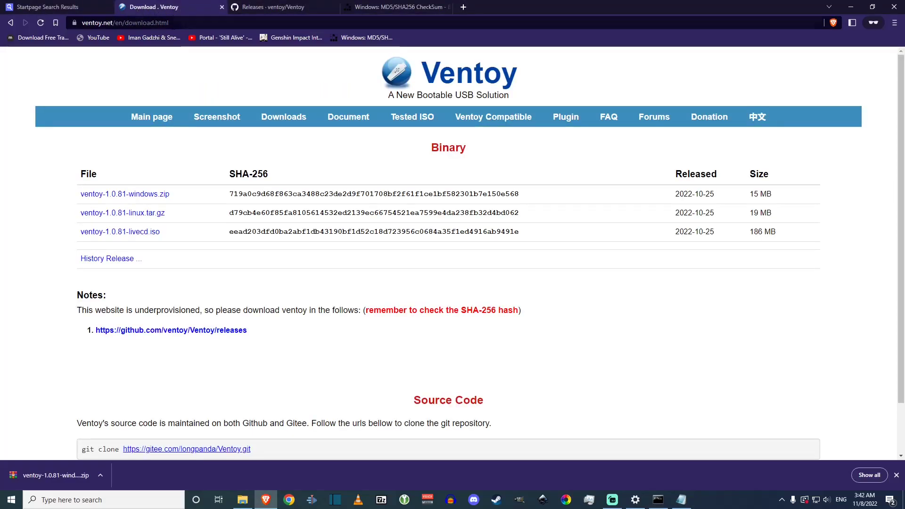
drag(229, 194, 523, 198)
key(ctrl+c)
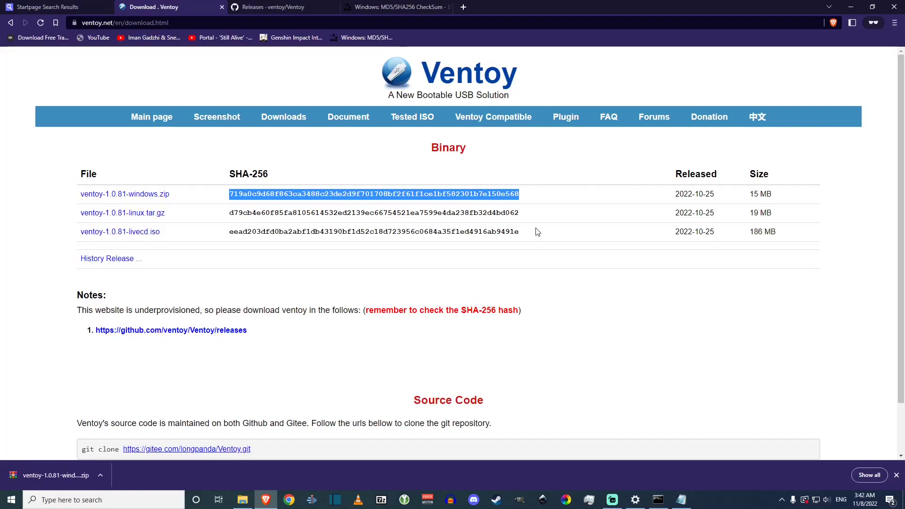
right_click(372, 196)
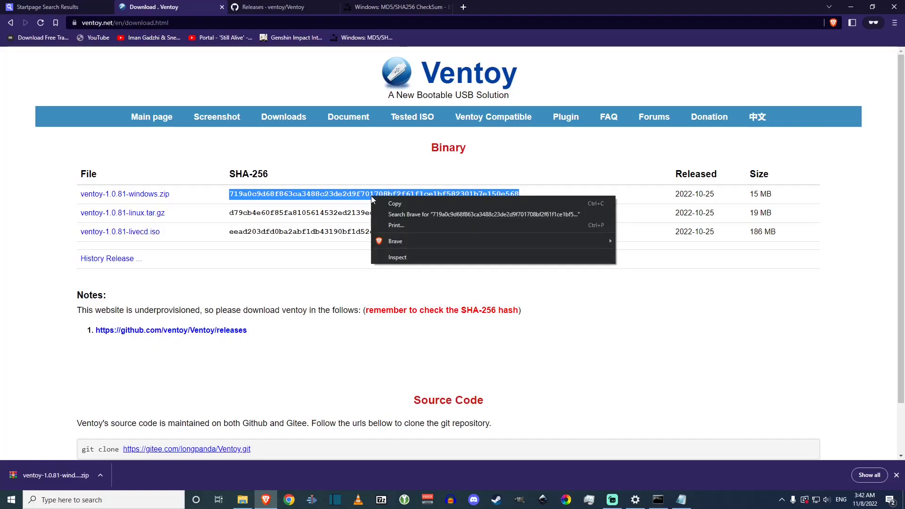
click(388, 204)
click(681, 500)
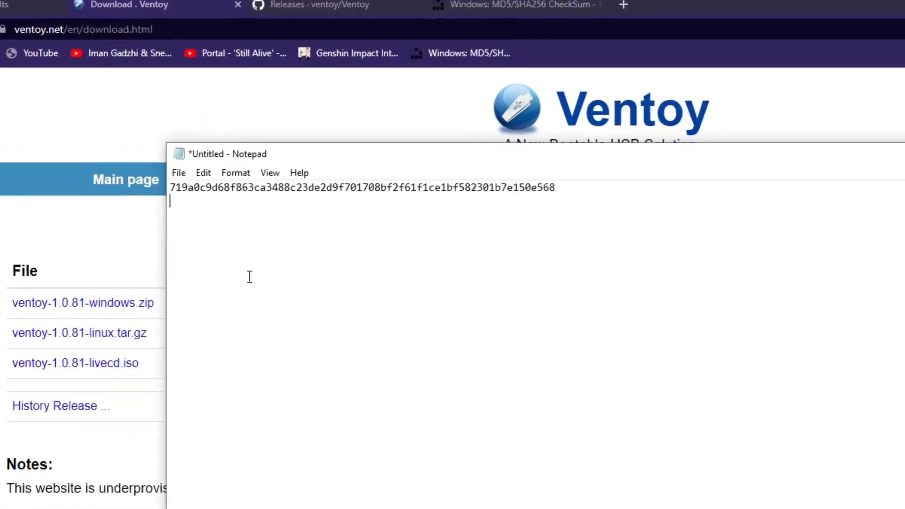
key(Return)
key(ctrl+v)
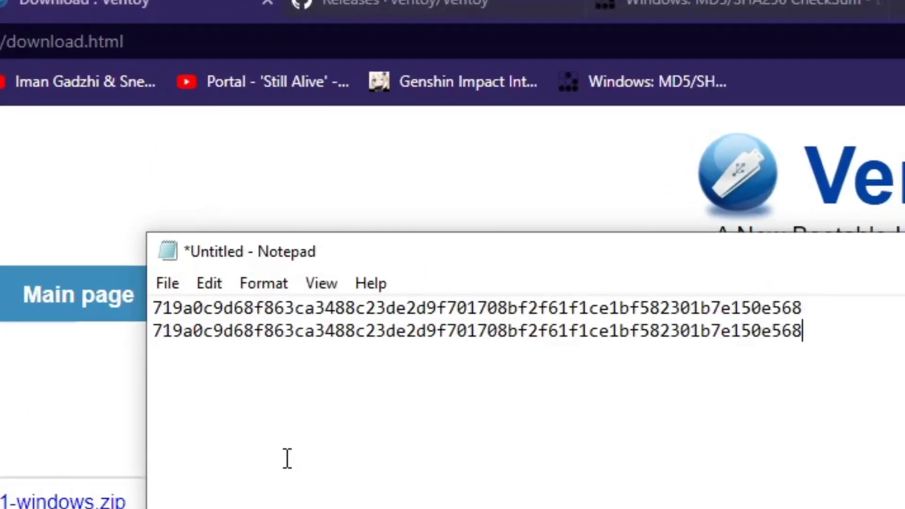
right_click(285, 459)
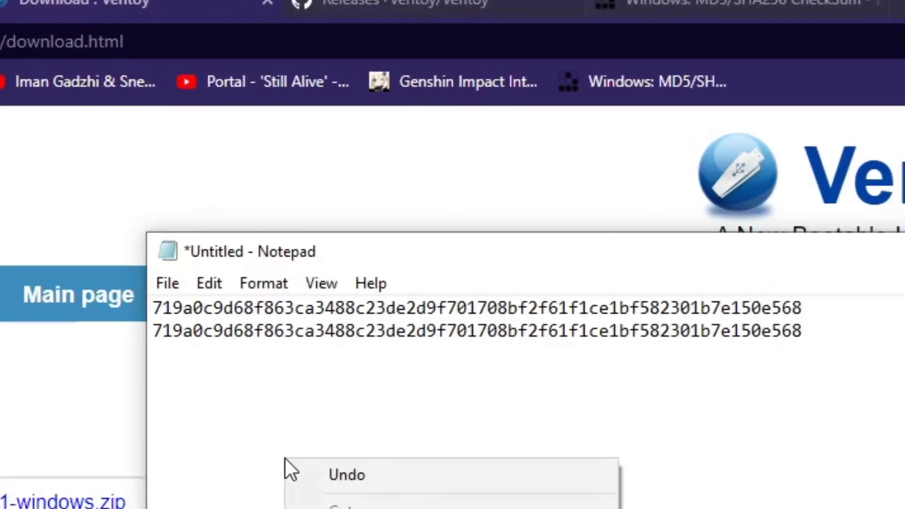
key(Escape)
- Label the first hash "zip file -" and the second "website -" in Notepad, aligning and comparing the two lines
drag(157, 311, 816, 313)
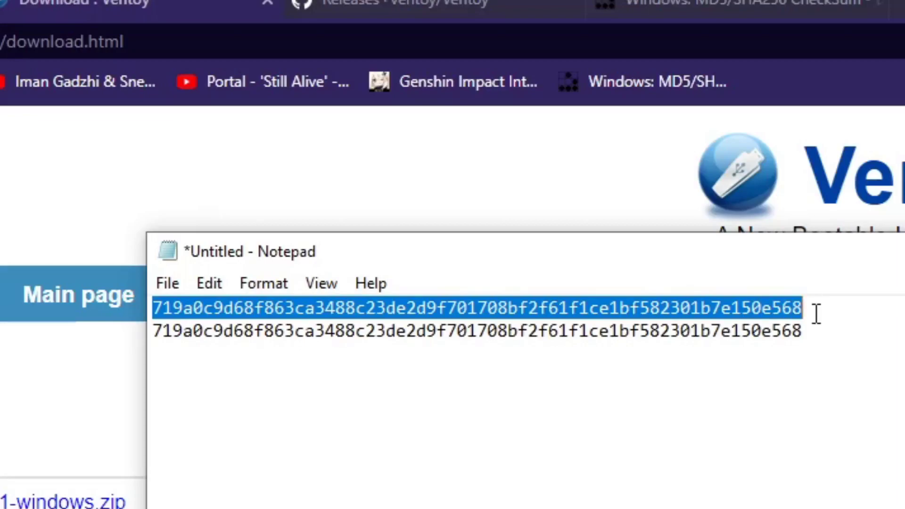
click(166, 368)
drag(157, 331, 557, 332)
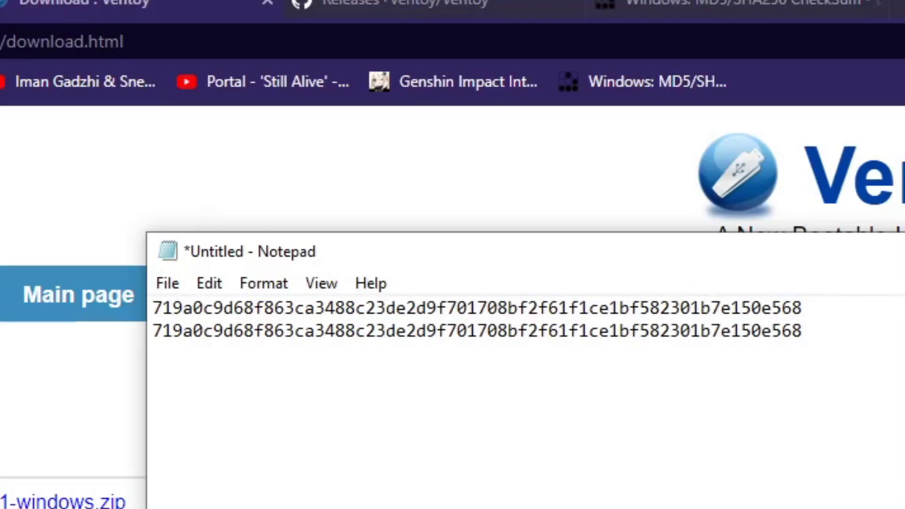
text(zip file)
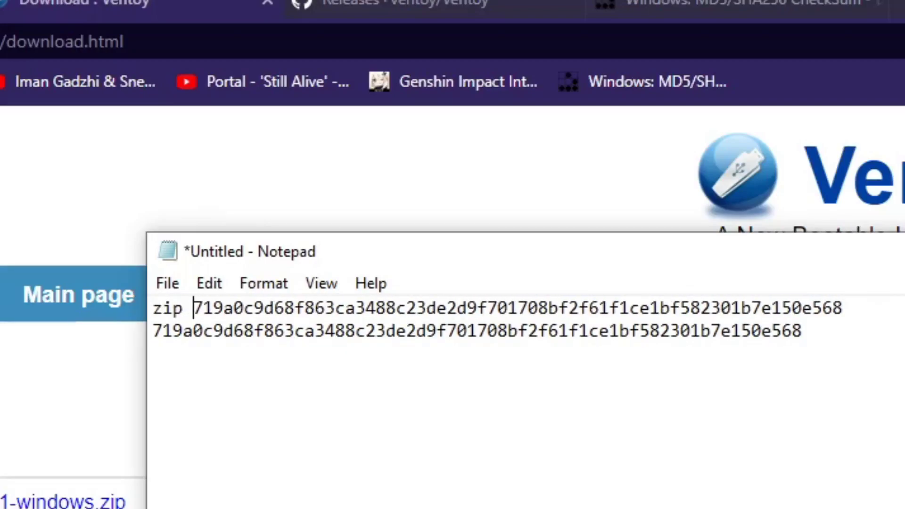
text( - )
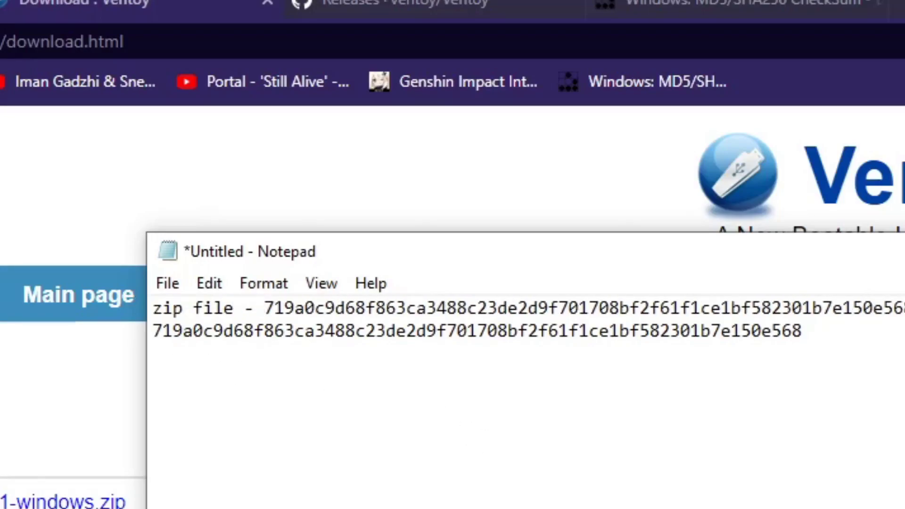
text(website -)
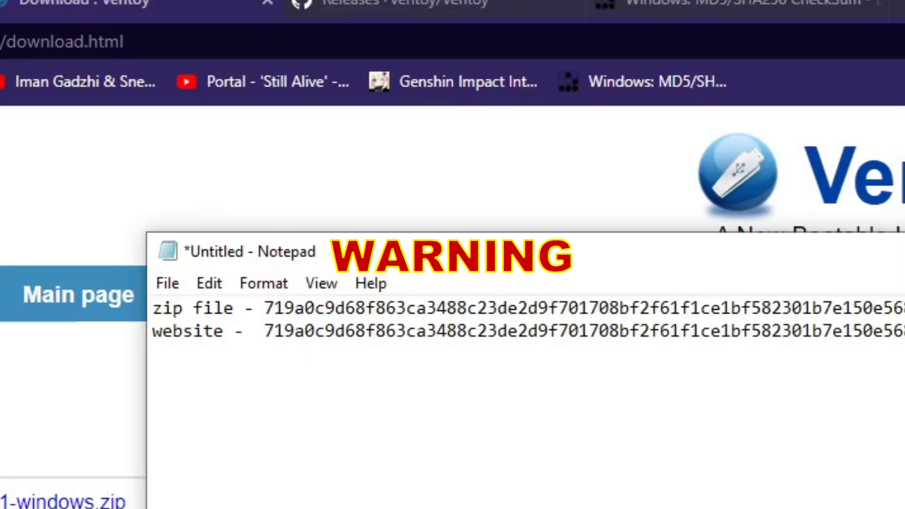
drag(263, 307, 902, 333)
click(903, 332)
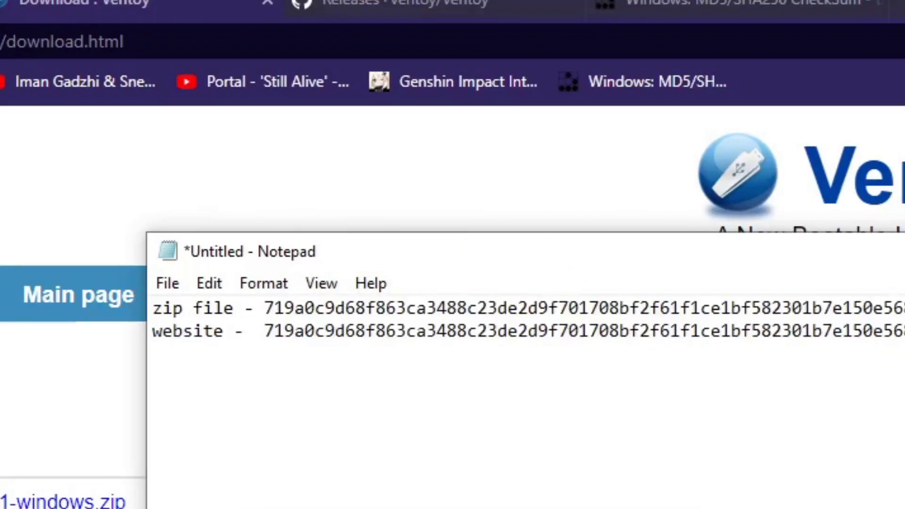
- Close Notepad without saving, close Command Prompt, and close the browser with all its open tabs
click(904, 252)
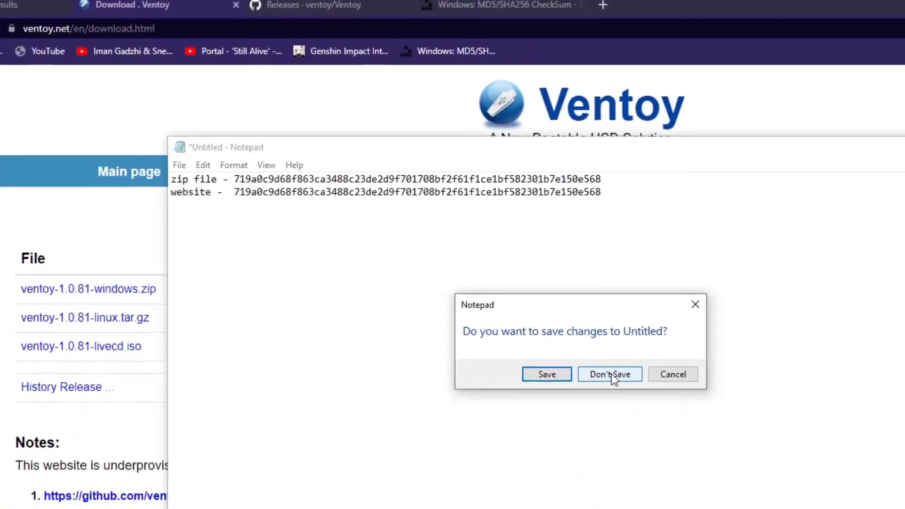
click(611, 374)
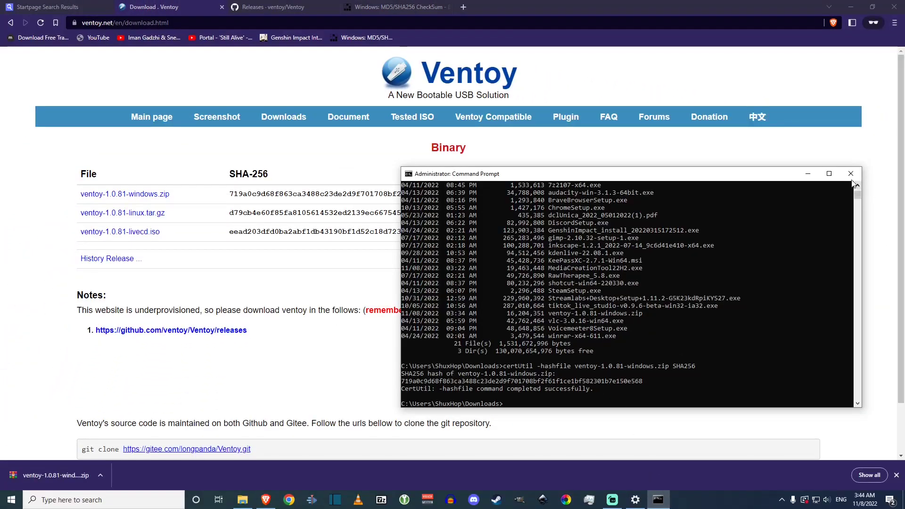
click(851, 174)
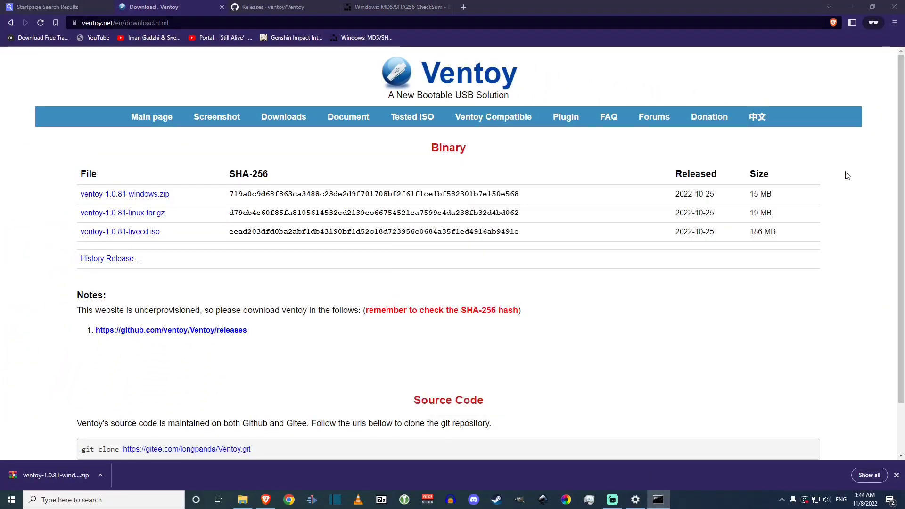
click(893, 8)
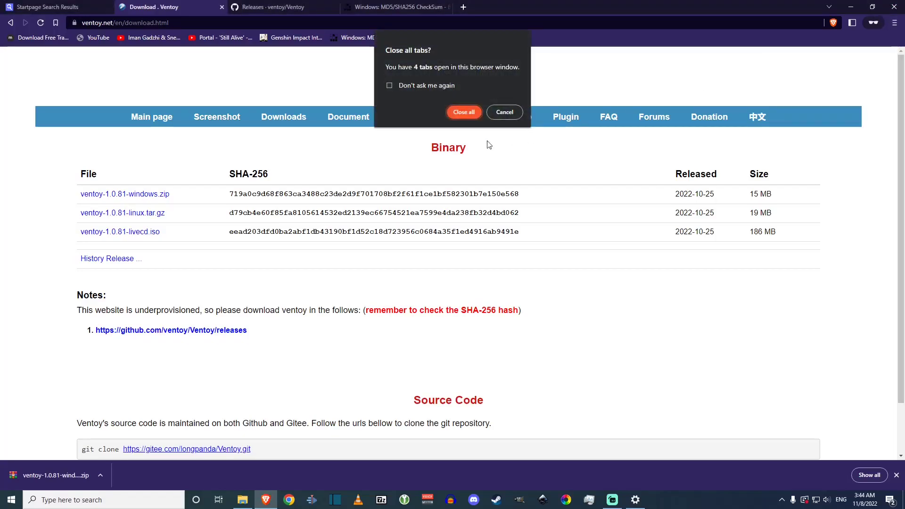
click(459, 111)
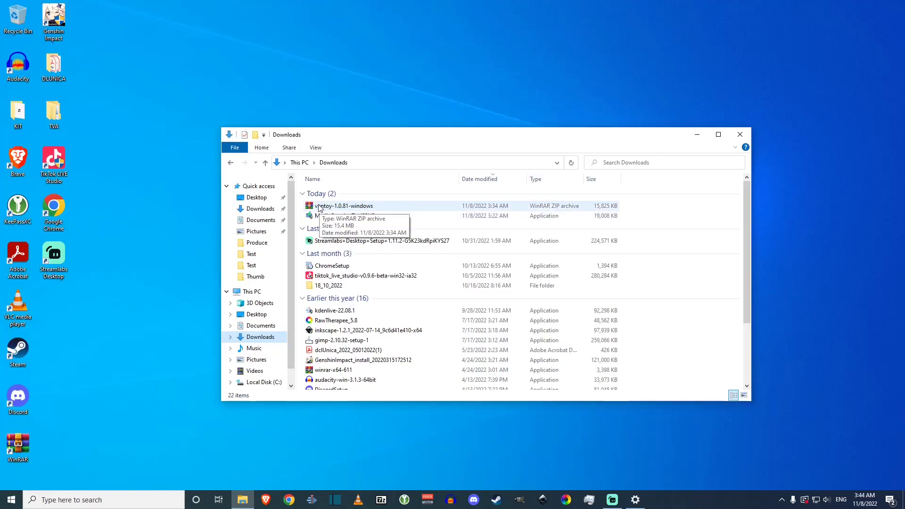
- Extract the ventoy-1.0.81-windows archive with 7-Zip into a ventoy-1.0.81-windows subfolder of Documents\Ventoy
right_click(319, 208)
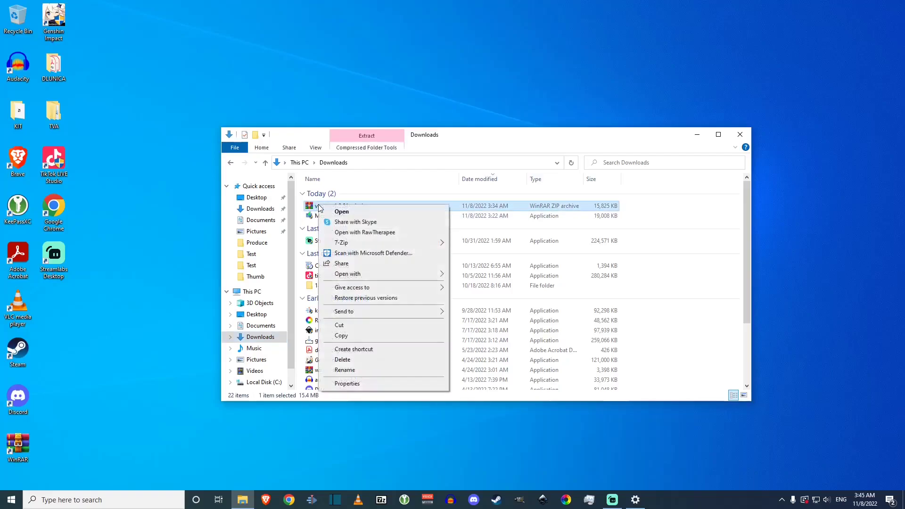
mouse_move(425, 239)
click(476, 266)
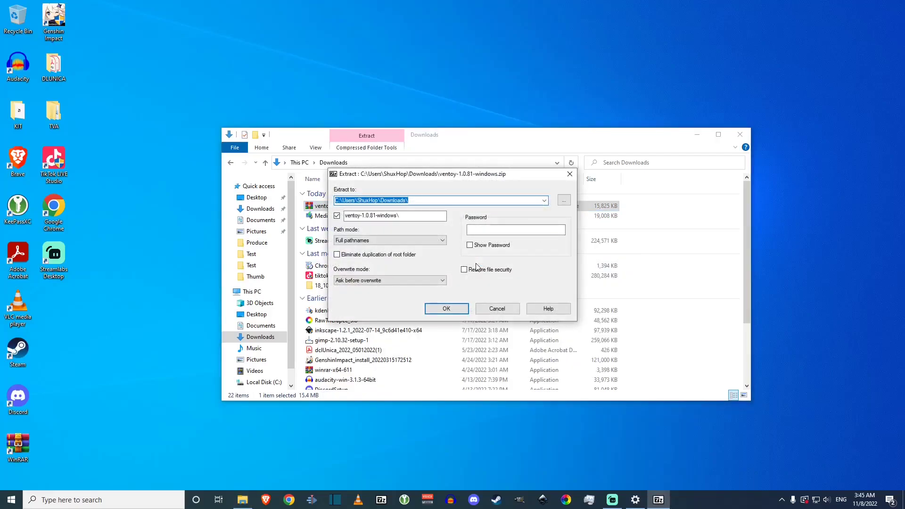
click(564, 201)
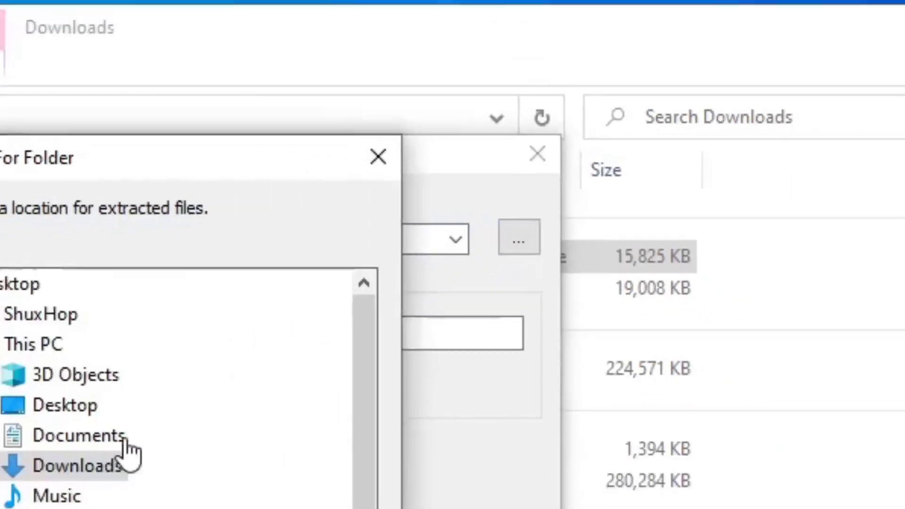
click(427, 261)
click(429, 290)
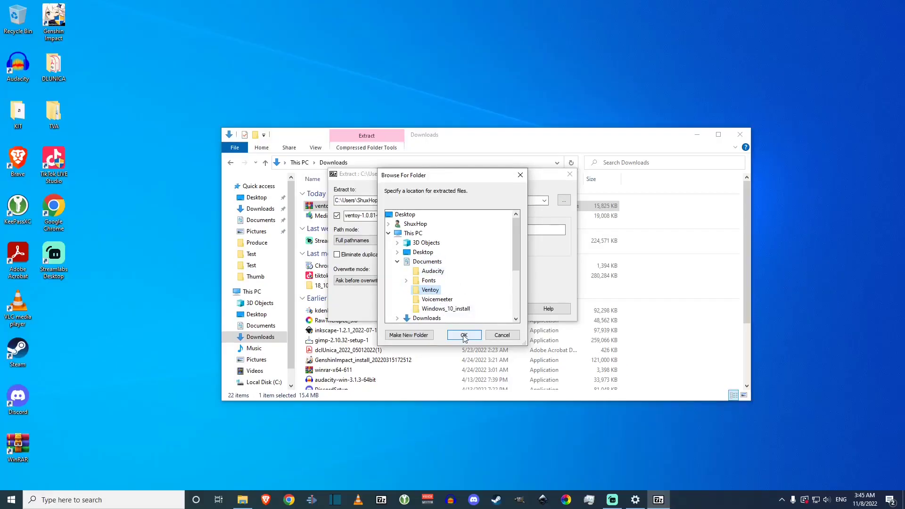
click(464, 335)
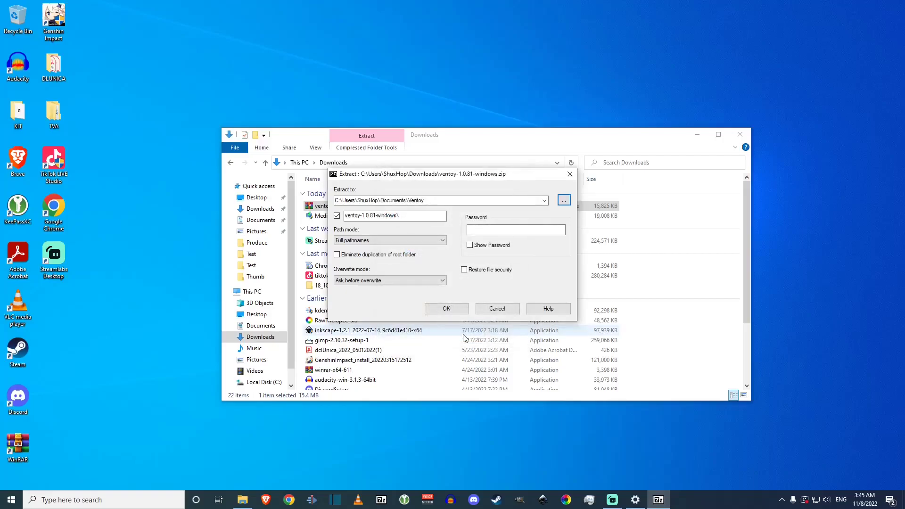
click(446, 309)
- Open the extracted ventoy-1.0.81 folder under Documents\Ventoy and launch Ventoy2Disk
click(261, 326)
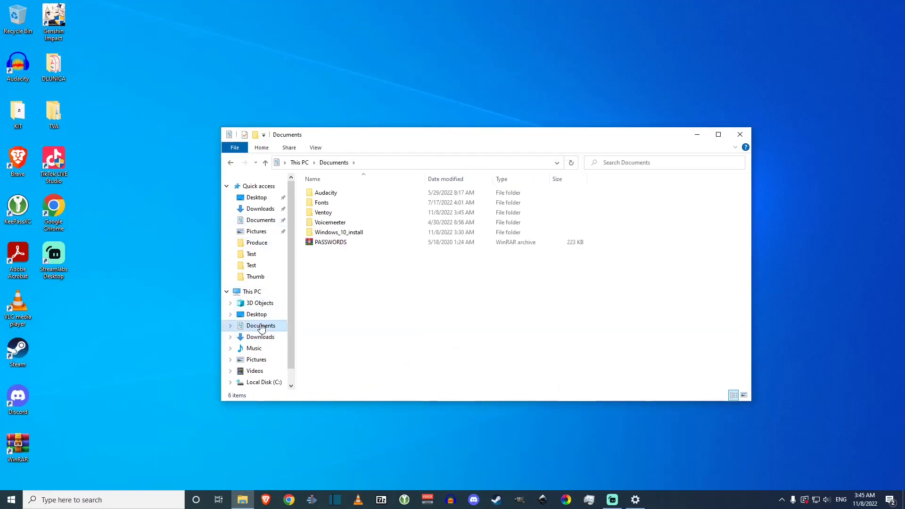
double_click(332, 212)
double_click(337, 195)
double_click(337, 195)
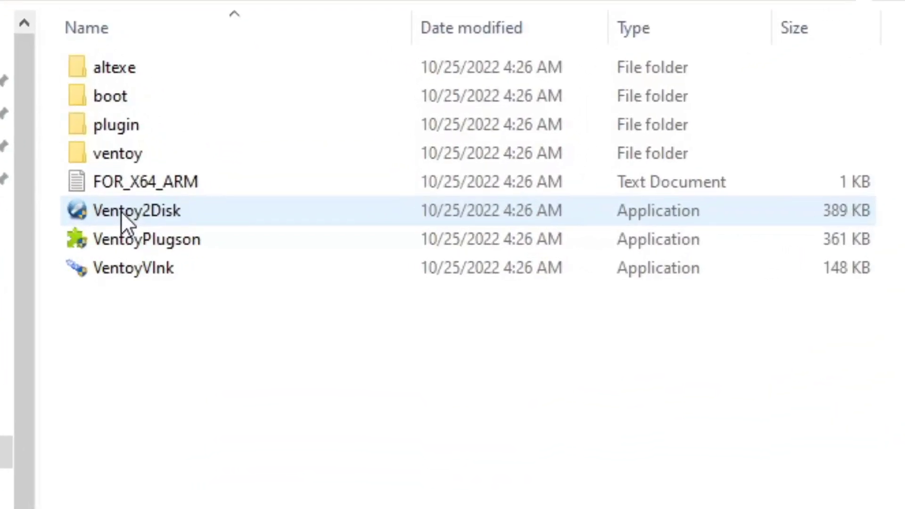
double_click(338, 242)
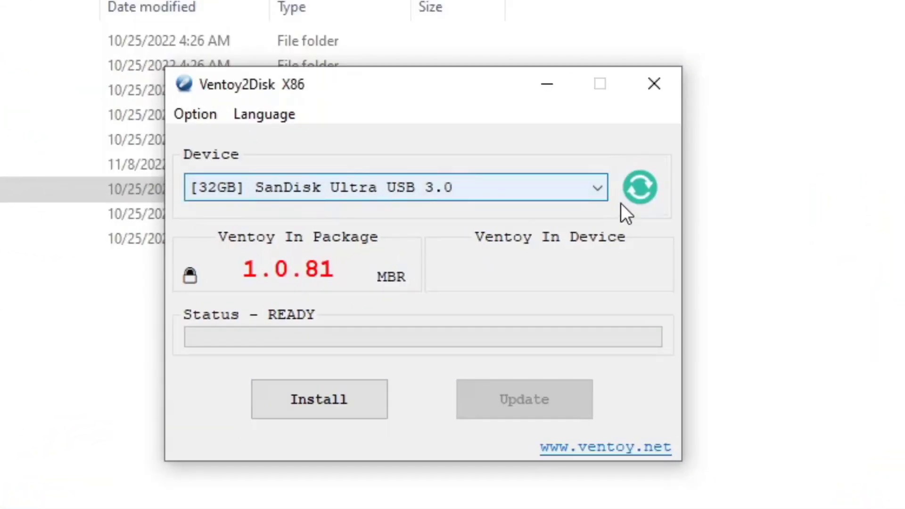
- Refresh the device list and install Ventoy on the 32GB SanDisk Ultra USB 3.0, accepting both format warnings
click(640, 183)
click(640, 183)
drag(395, 82, 301, 103)
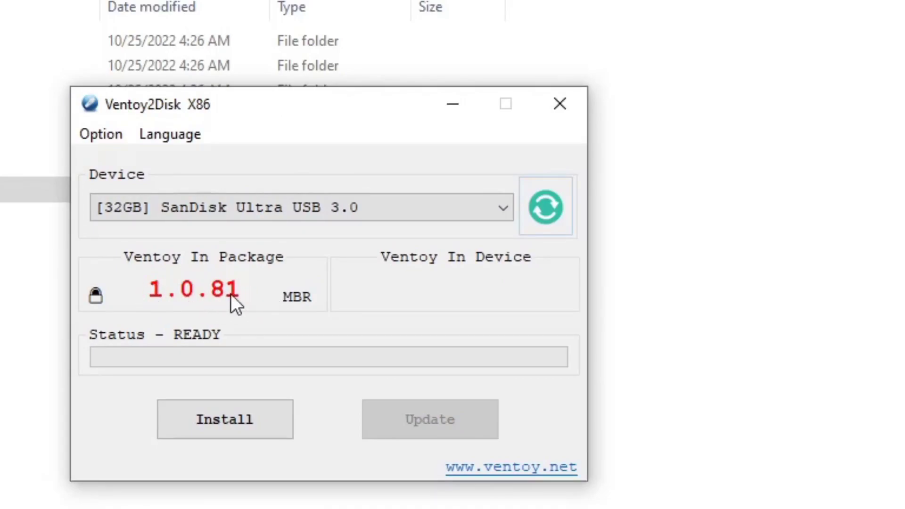
click(236, 419)
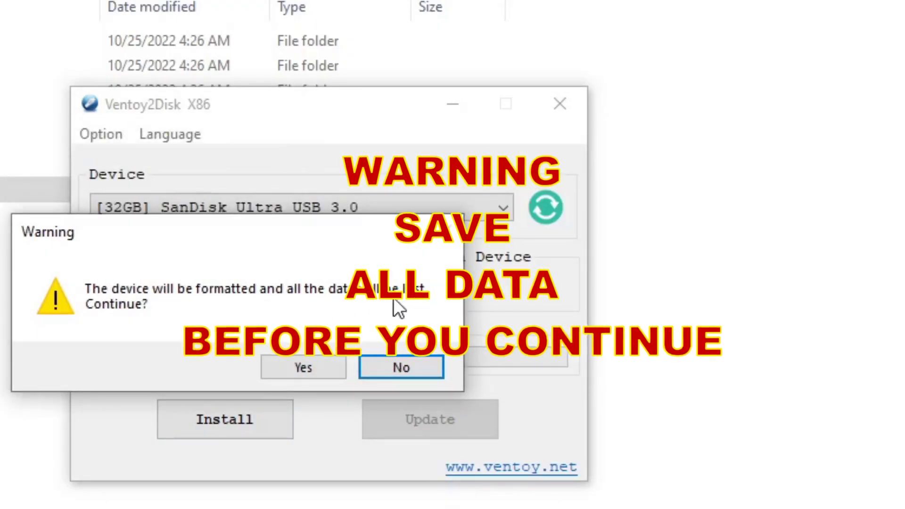
drag(207, 226, 154, 222)
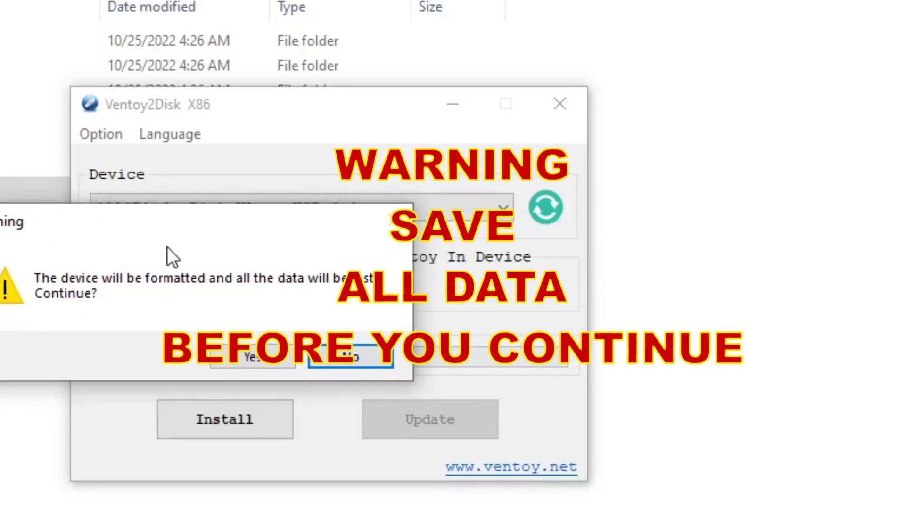
click(247, 358)
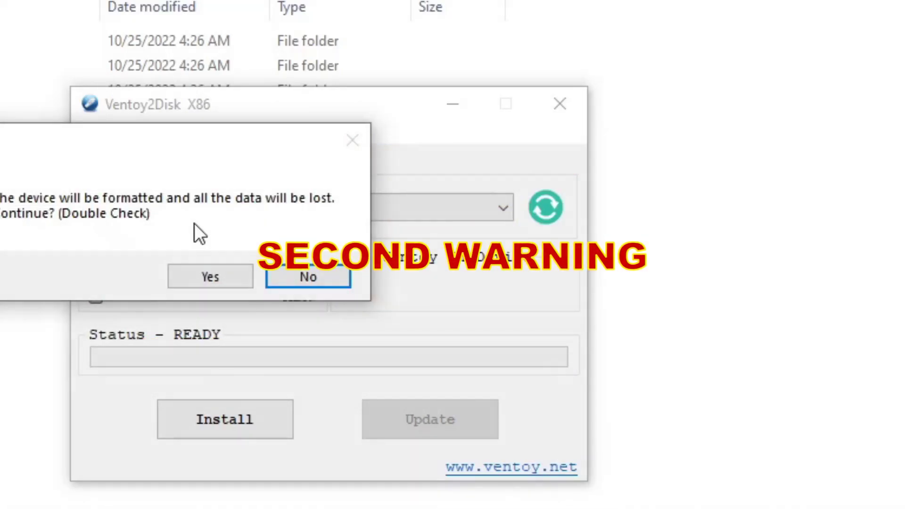
drag(139, 151, 167, 210)
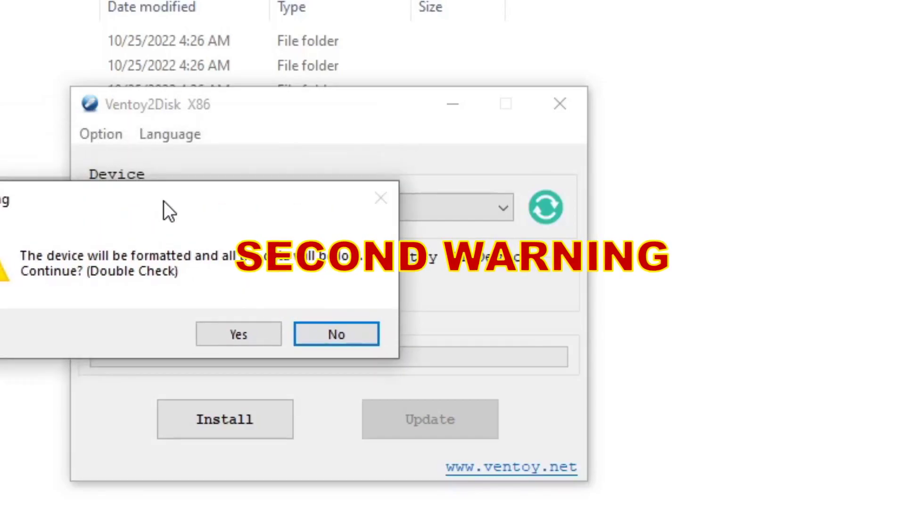
click(231, 336)
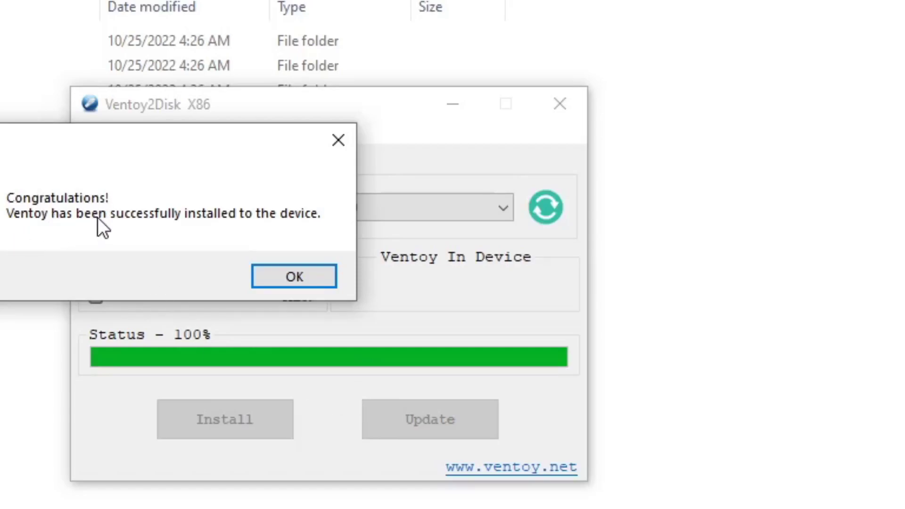
click(298, 277)
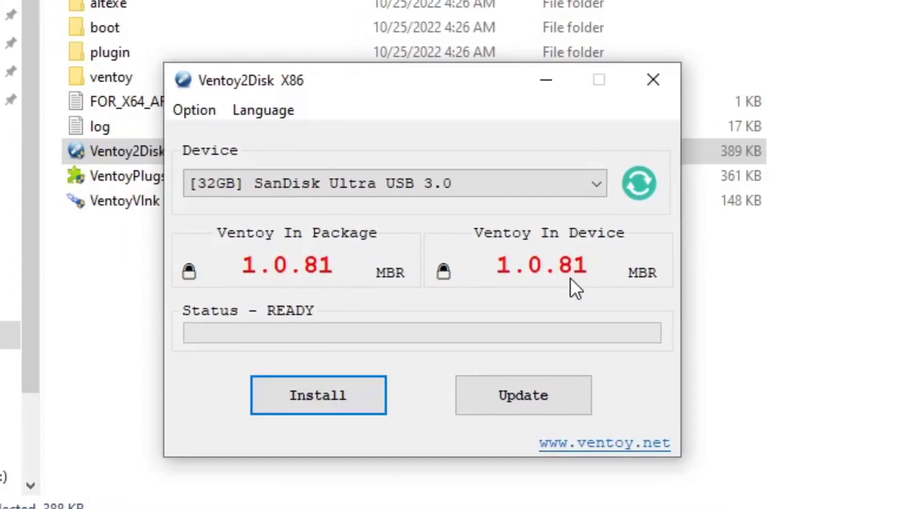
- Close and relaunch Ventoy2Disk to check the Ventoy version on the USB device, and close it again
drag(405, 87, 471, 83)
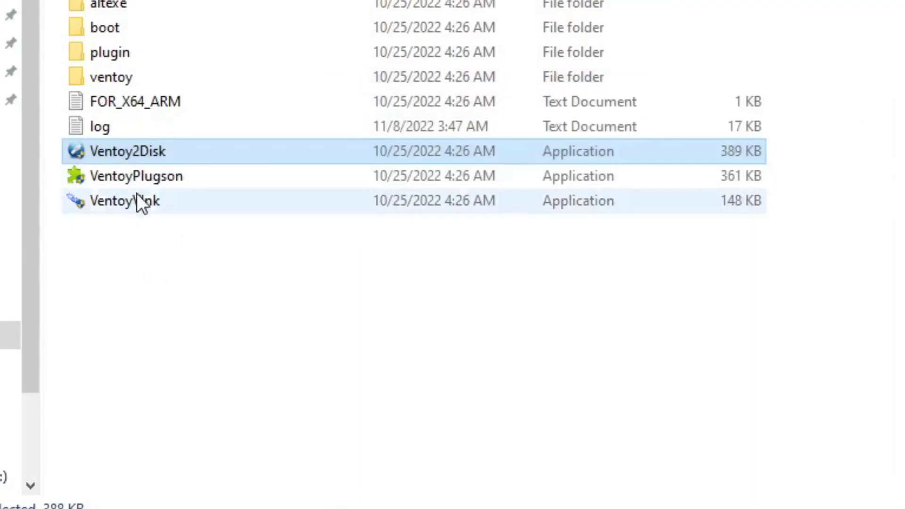
double_click(120, 153)
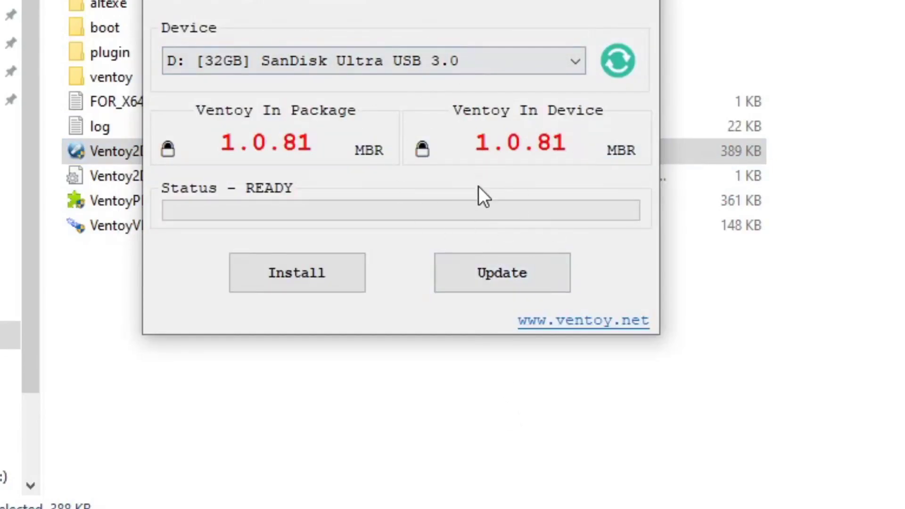
drag(410, 0, 464, 80)
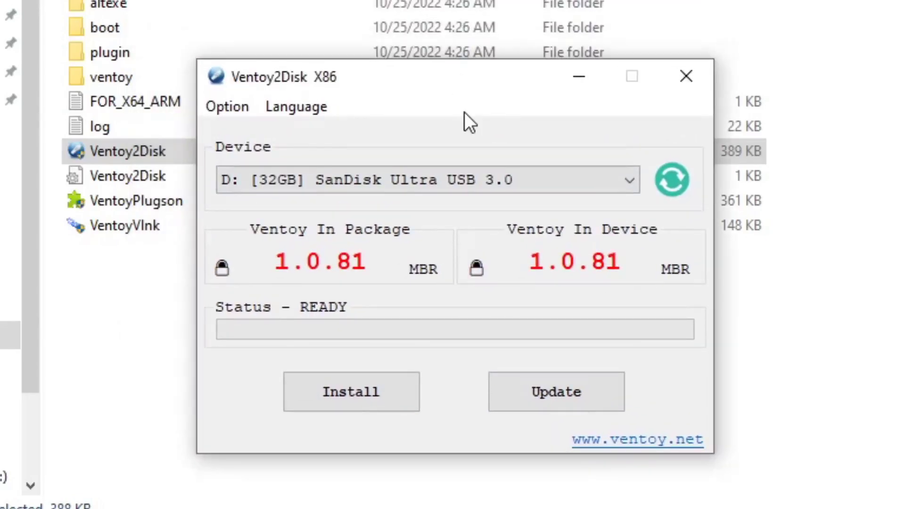
click(686, 76)
- Copy the Windows image file from the Windows_10_install folder in Documents
click(138, 319)
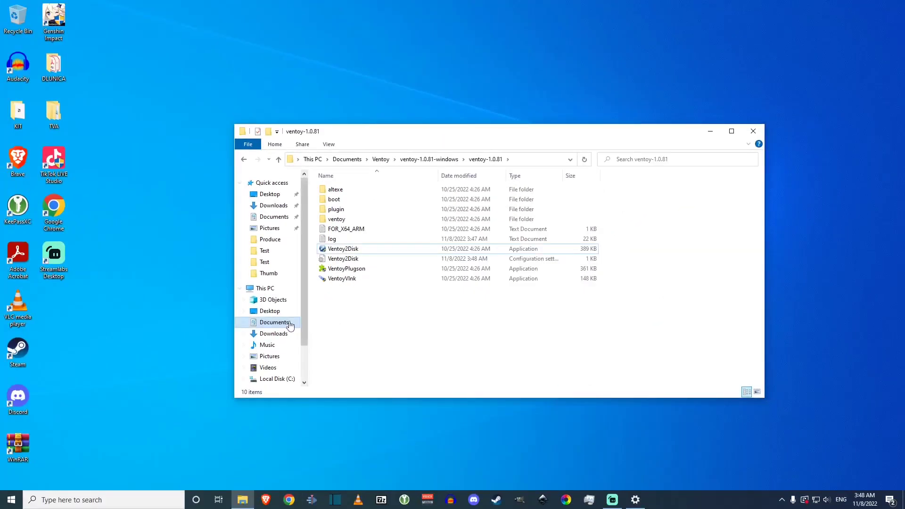
click(273, 322)
double_click(339, 230)
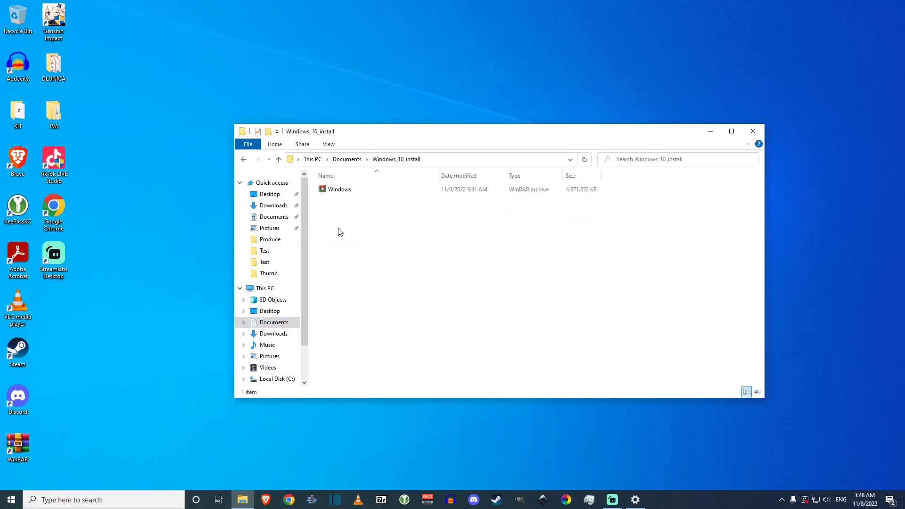
click(278, 160)
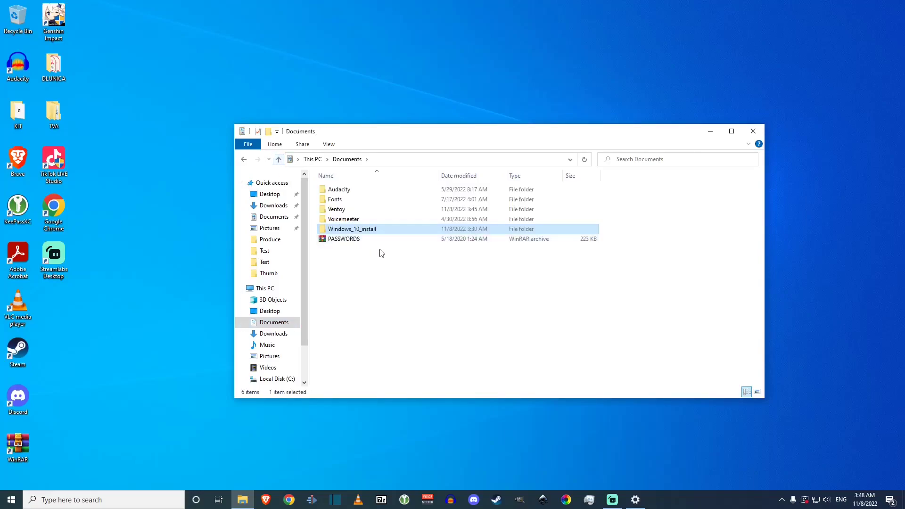
double_click(342, 231)
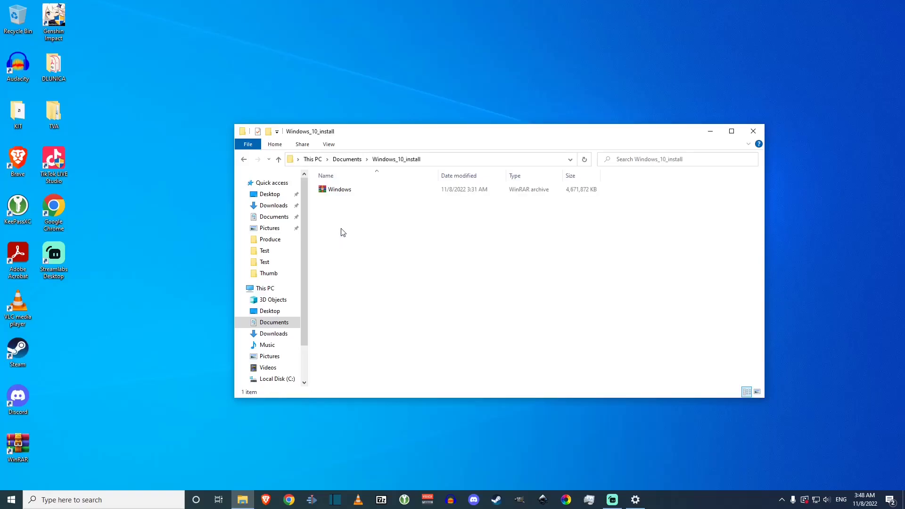
right_click(340, 191)
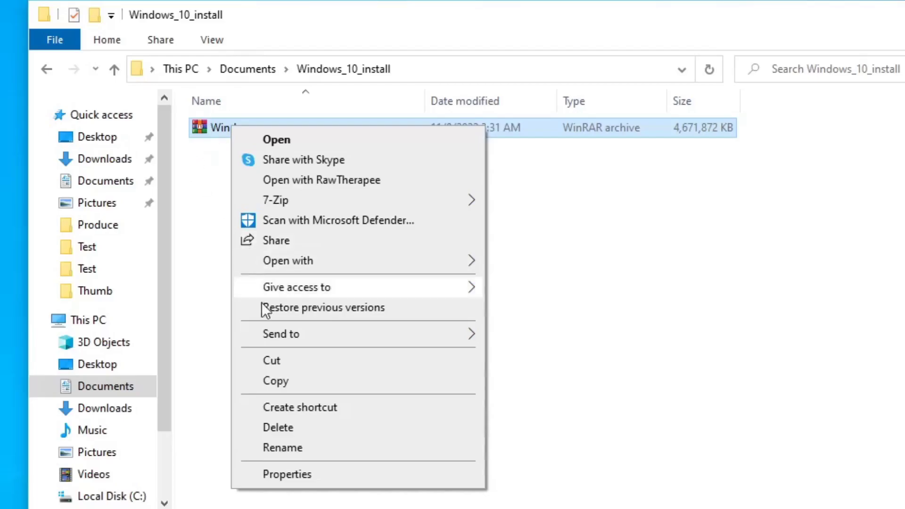
click(290, 382)
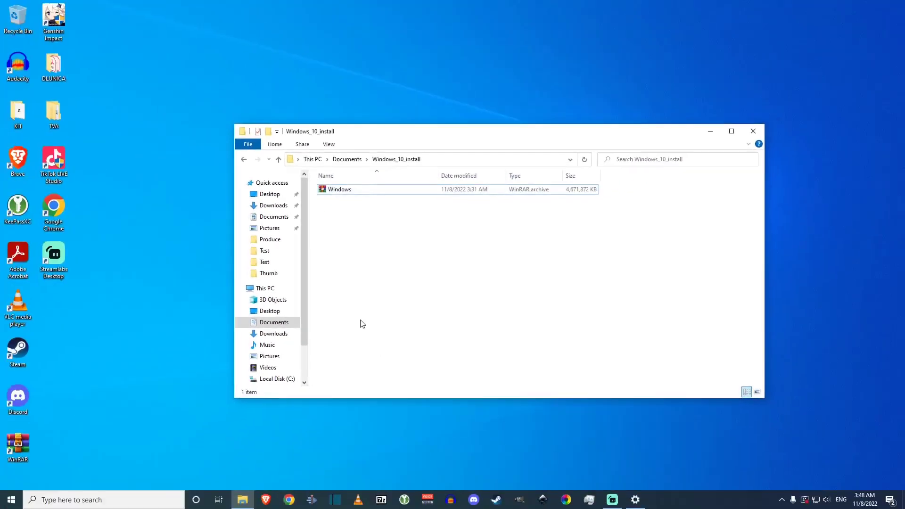
- Paste the copied Windows image onto the Ventoy (D:) drive
drag(306, 316, 302, 361)
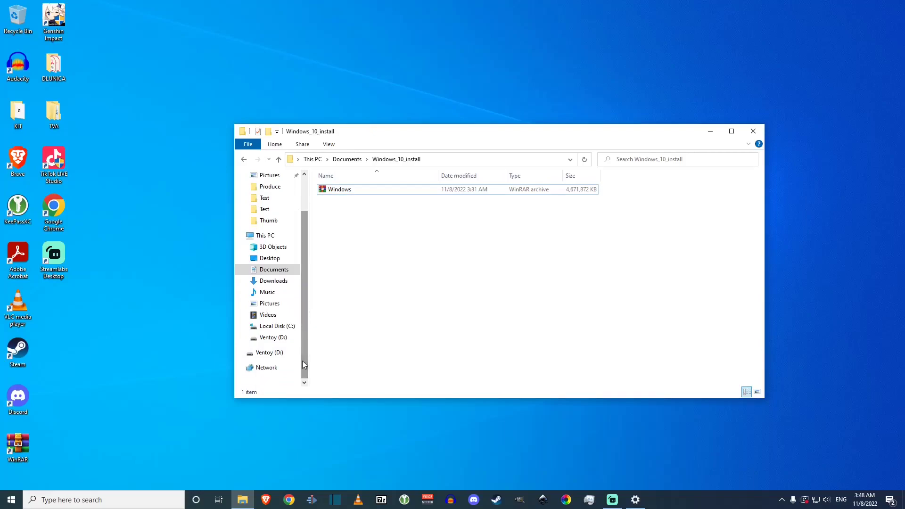
click(267, 353)
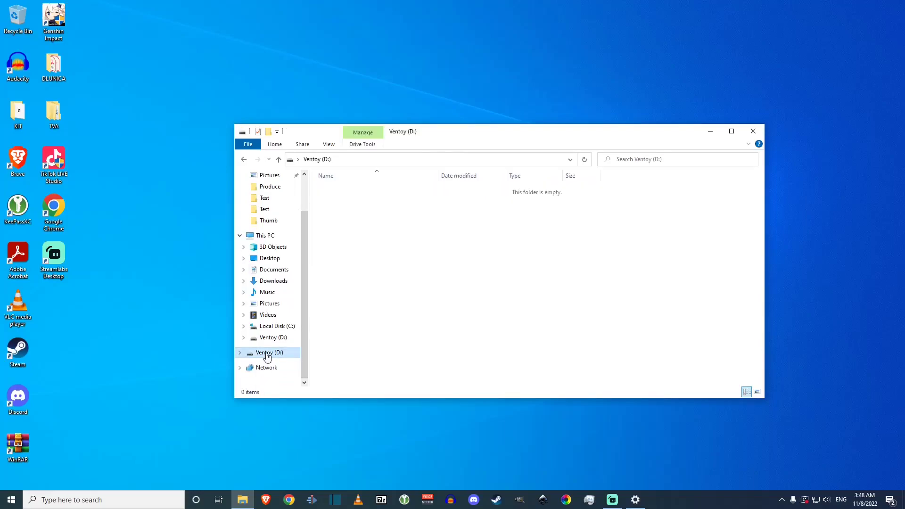
right_click(417, 284)
click(443, 363)
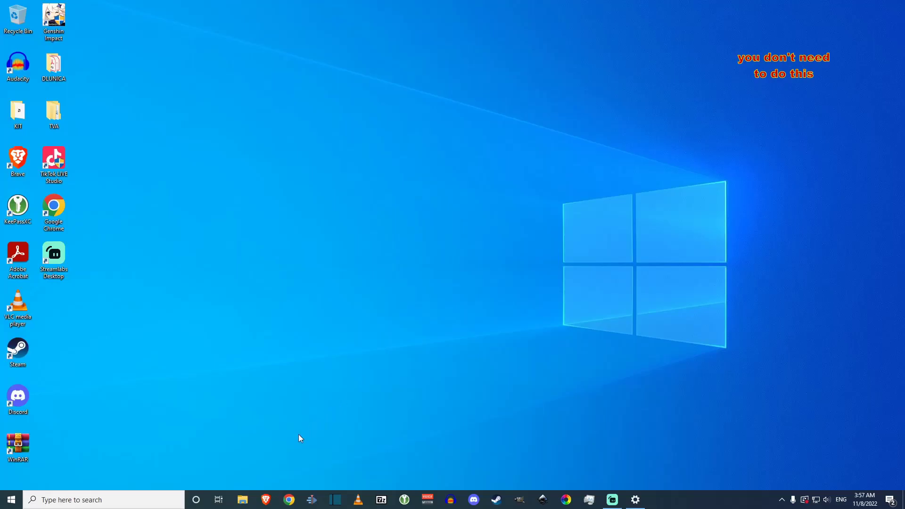
- Switch to a private Brave window and search the web for linux and for manjaro
right_click(265, 499)
click(248, 444)
text(linux)
key(Return)
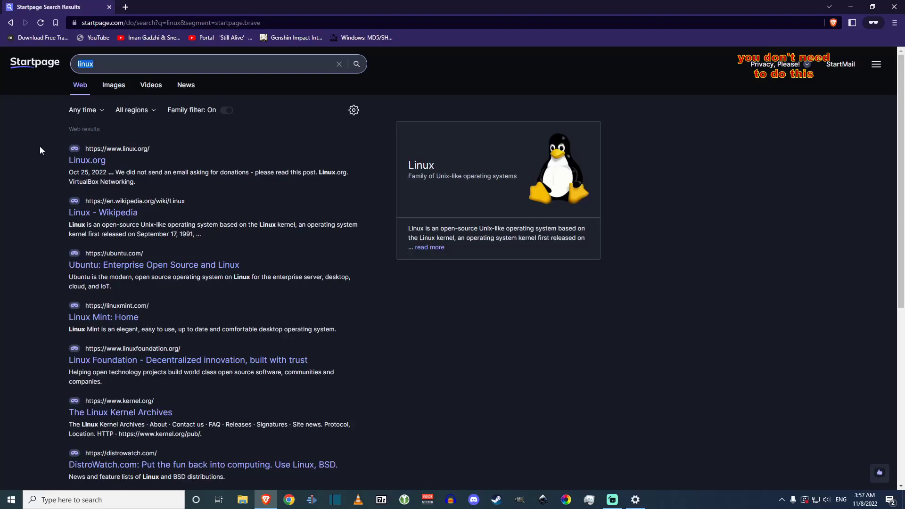
text(manjaro)
key(Return)
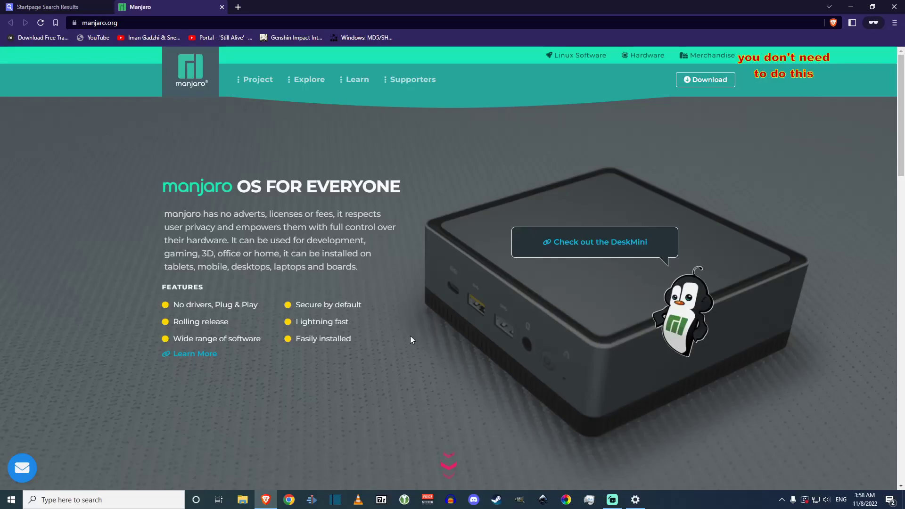
- Browse the Manjaro website, open its download page and request the minimal Plasma Desktop image
scroll(411, 339, down, 8)
scroll(410, 336, down, 5)
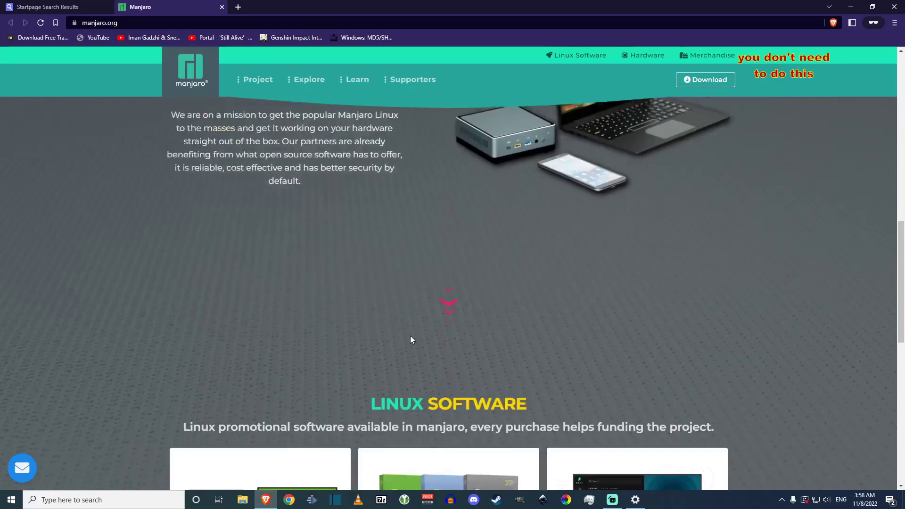
scroll(543, 335, up, 15)
click(697, 80)
scroll(103, 423, down, 3)
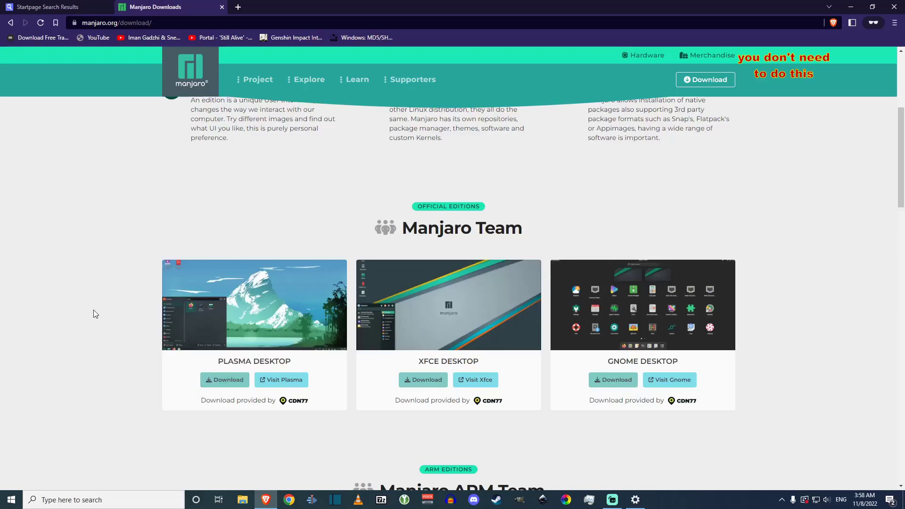
scroll(97, 313, down, 1)
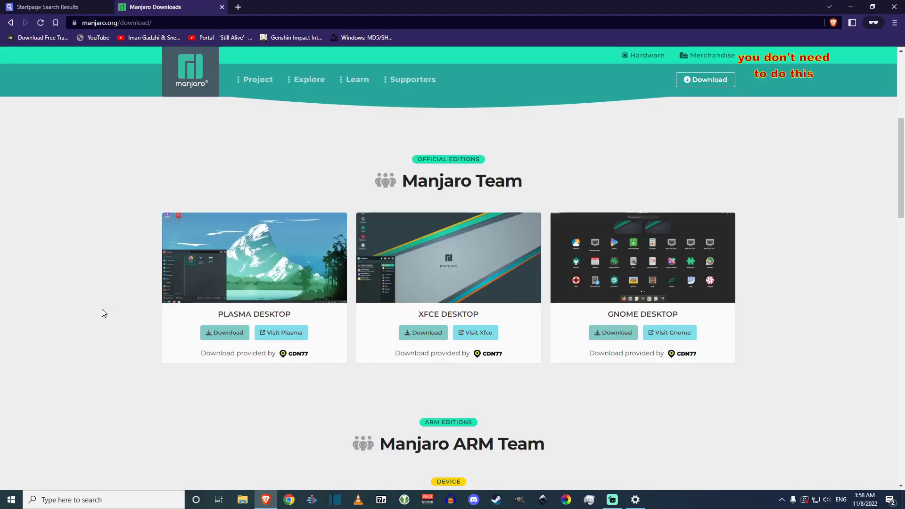
click(225, 332)
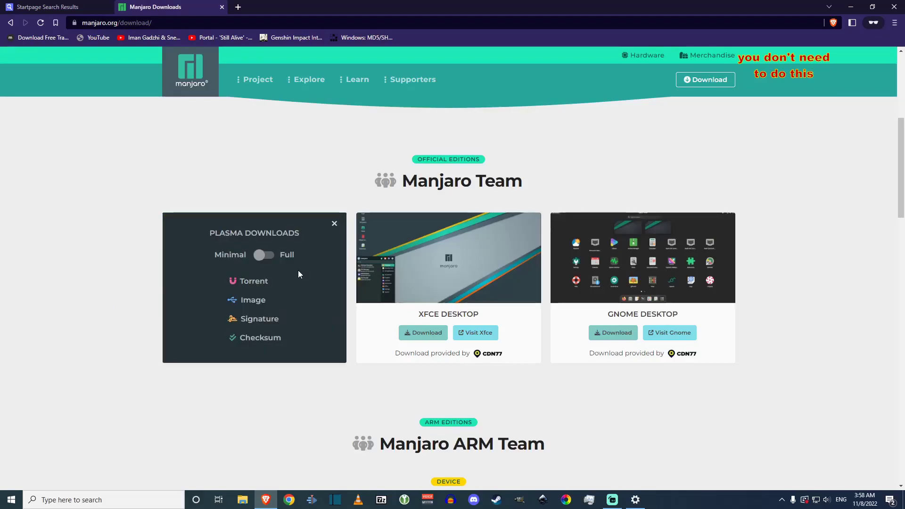
click(247, 301)
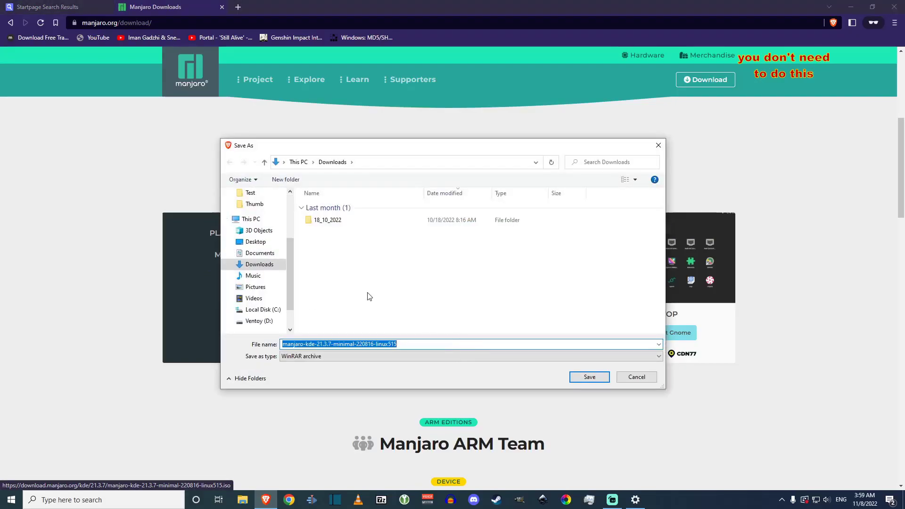
- Create a folder named Manjaro in Documents and save manjaro-kde-21.3.7-minimal-220816-linux515 into it
click(260, 253)
key(ctrl+shift+n)
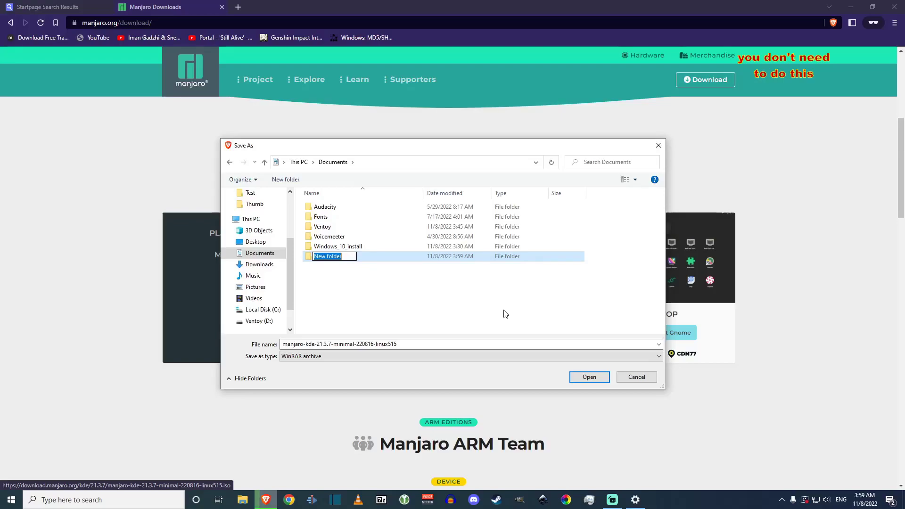
text(Manjaro)
key(Return)
key(Return)
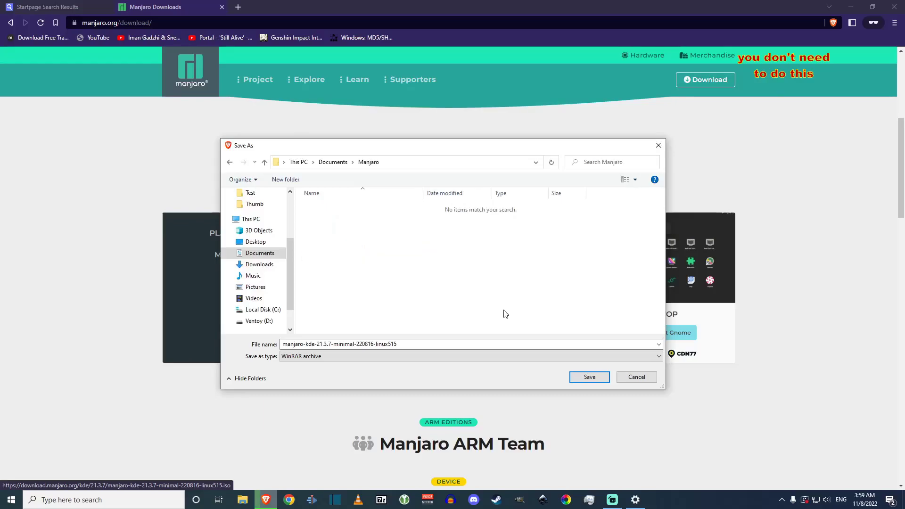
click(589, 377)
- Check the image's progress in the browser's downloads list and download the minimal Plasma checksum file
key(ctrl+j)
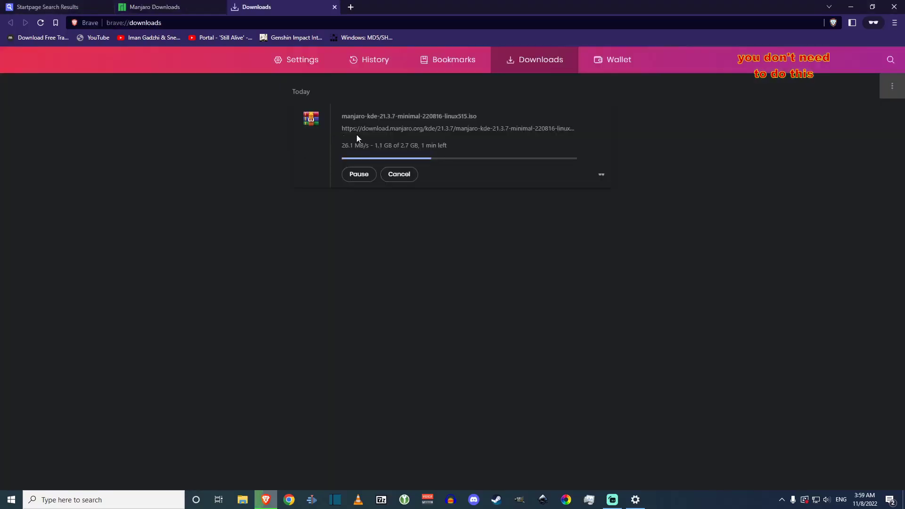
drag(341, 116, 482, 115)
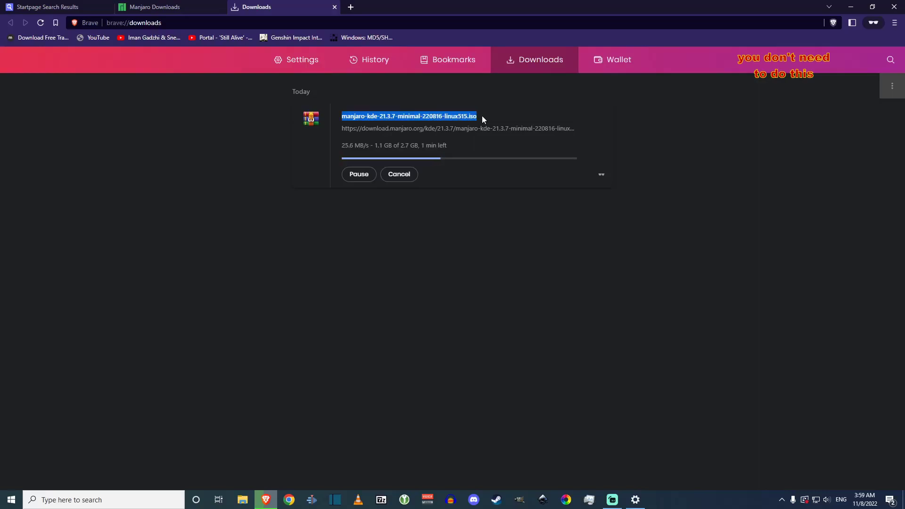
click(509, 117)
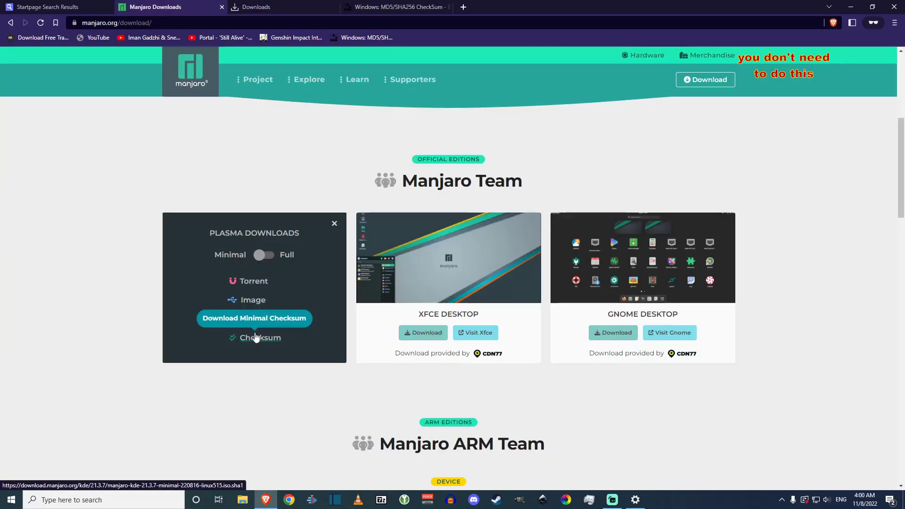
click(253, 337)
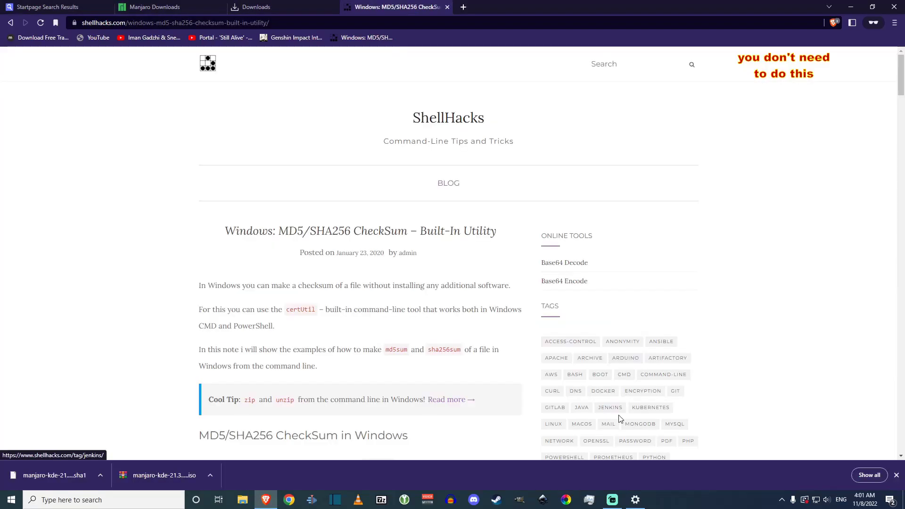
- Open a Command Prompt, change to the Manjaro folder in Documents and list its files
click(141, 500)
text(cmd)
key(Return)
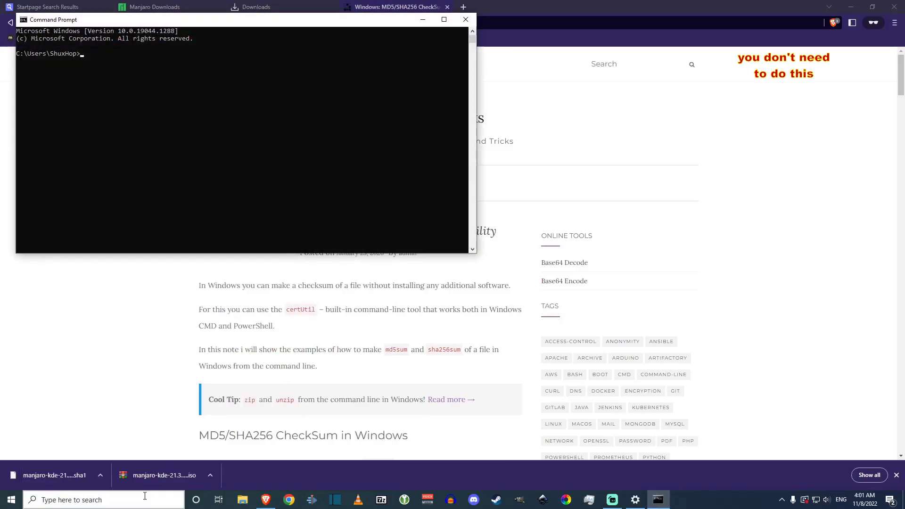
drag(153, 23, 438, 163)
text(dir)
key(Return)
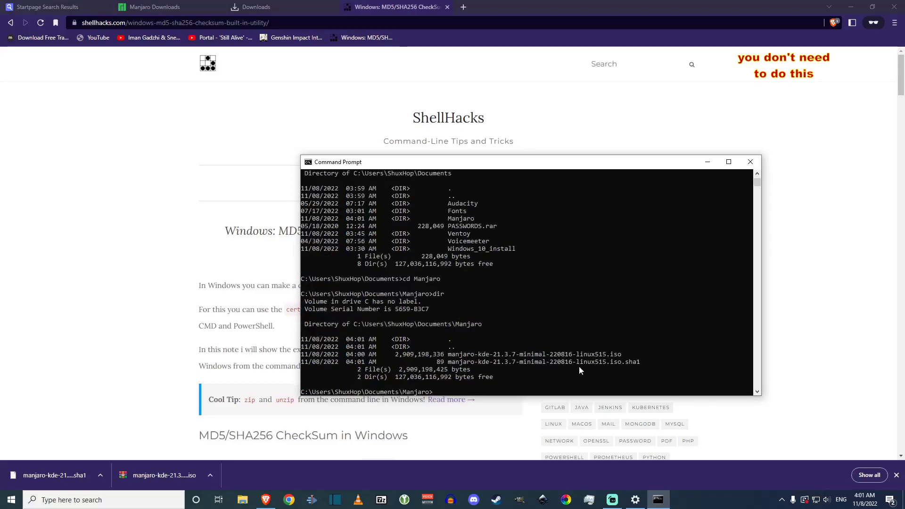
- Look up the certUtil syntax on ShellHacks and run certUtil -hashfile on manjaro-kde-21.3.7-minimal-220816-linux515.iso
key(alt+Tab)
scroll(372, 297, down, 6)
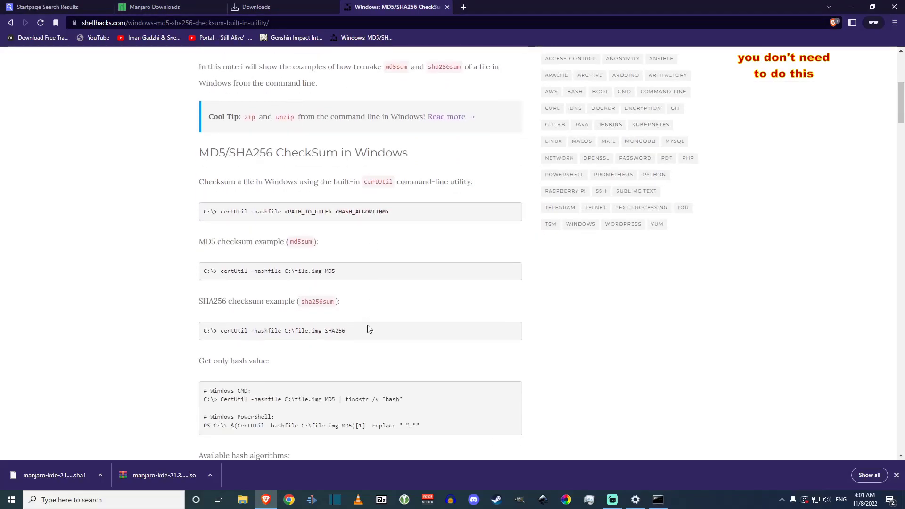
key(alt+Tab)
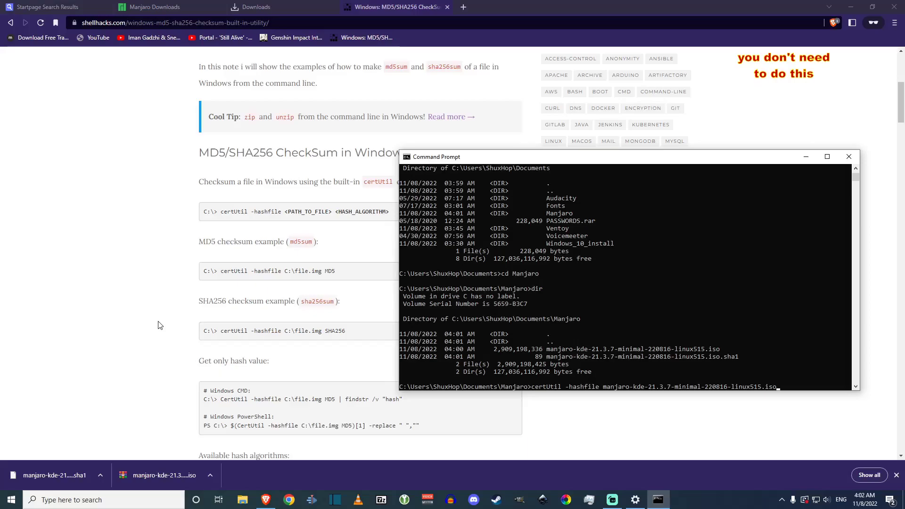
key(Return)
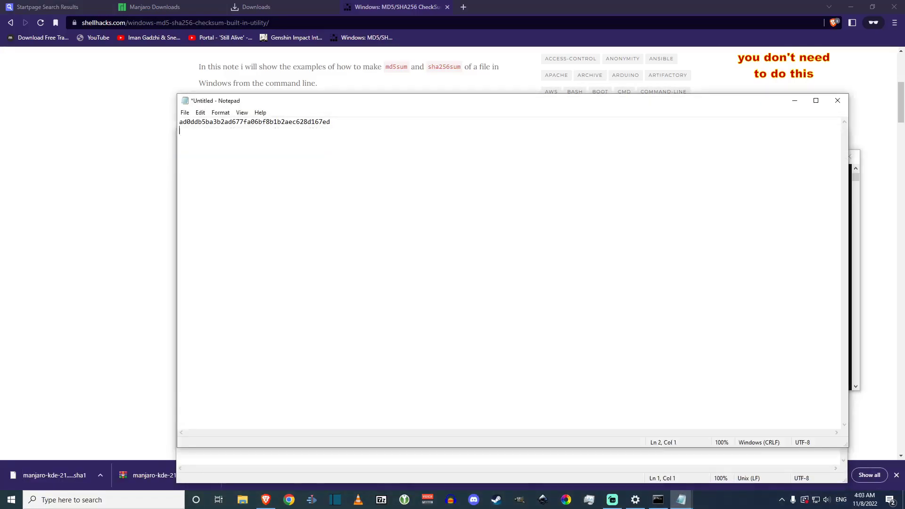
- Put the Manjaro checksums on separate lines in Notepad and compare them
text(ad0ddb5ba3b2ad677fa06bf8b1b2aec628d167ed)
click(204, 122)
click(235, 131)
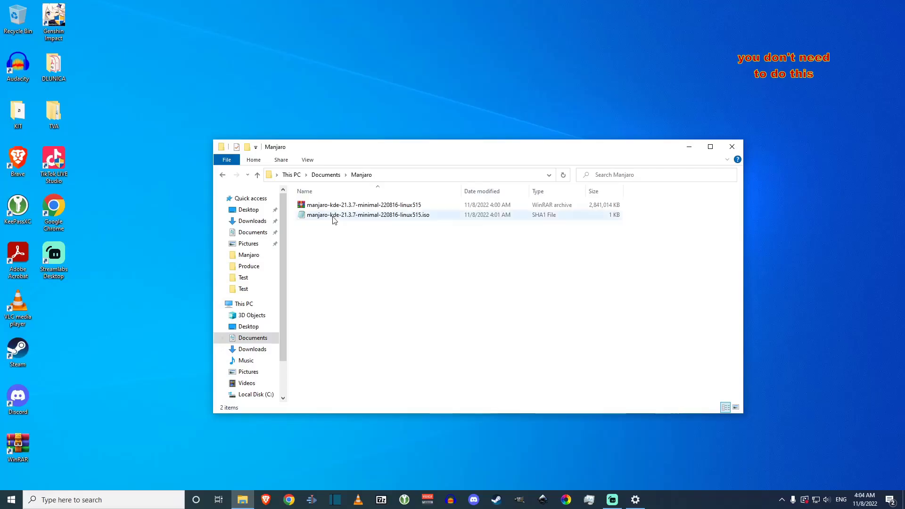
- Copy the manjaro-kde-21.3.7-minimal-220816-linux515 image from the Manjaro folder onto the Ventoy (D:) drive
right_click(329, 204)
click(326, 334)
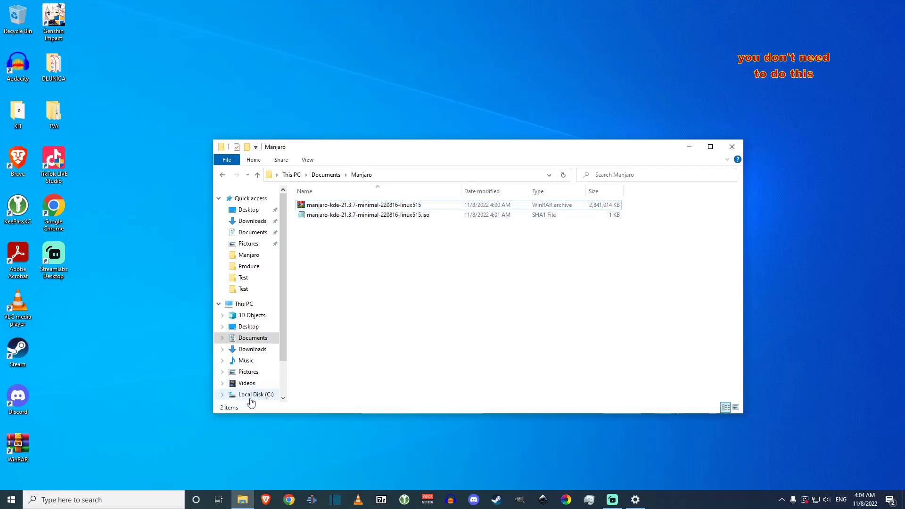
scroll(250, 386, down, 2)
click(248, 368)
right_click(379, 282)
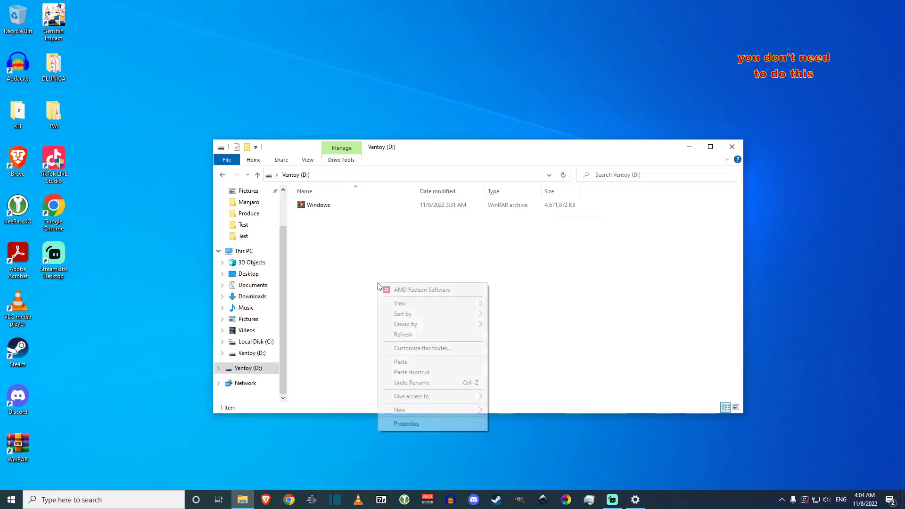
click(500, 360)
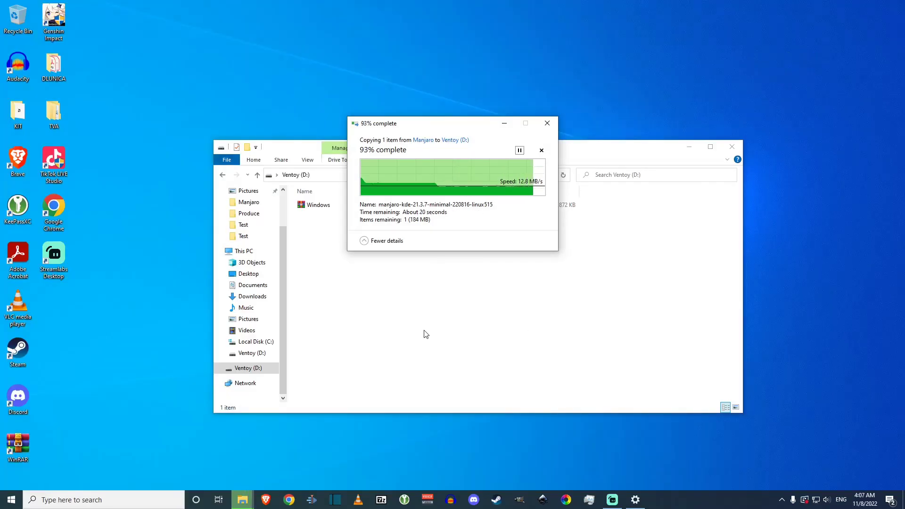
- Check the Windows and Manjaro image files on the Ventoy (D:) drive
click(320, 207)
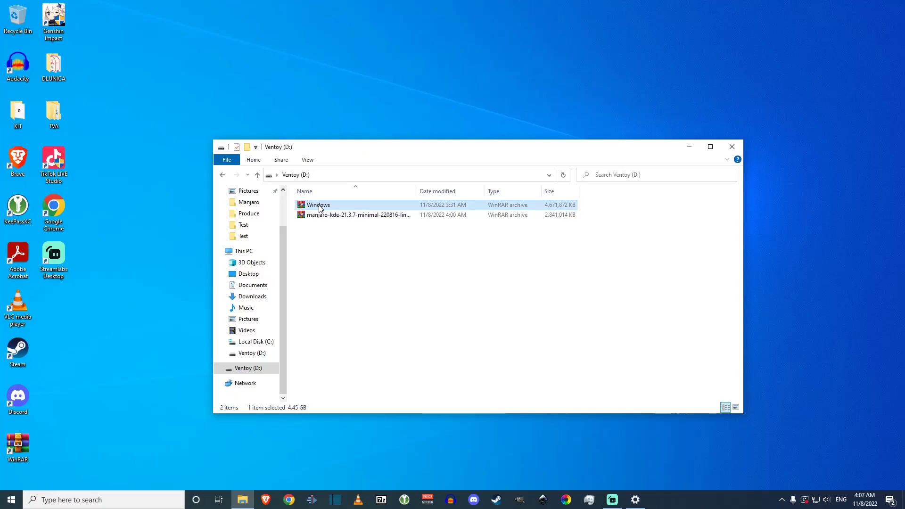
click(319, 217)
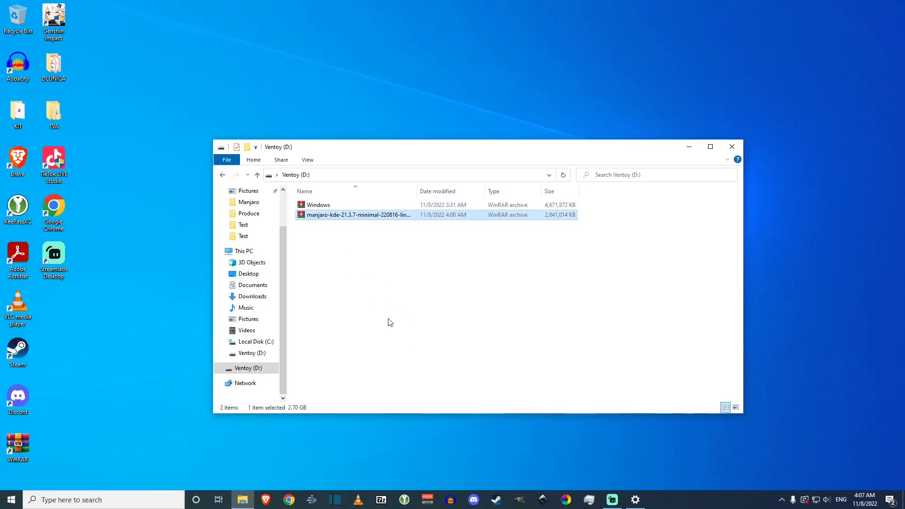
click(374, 315)
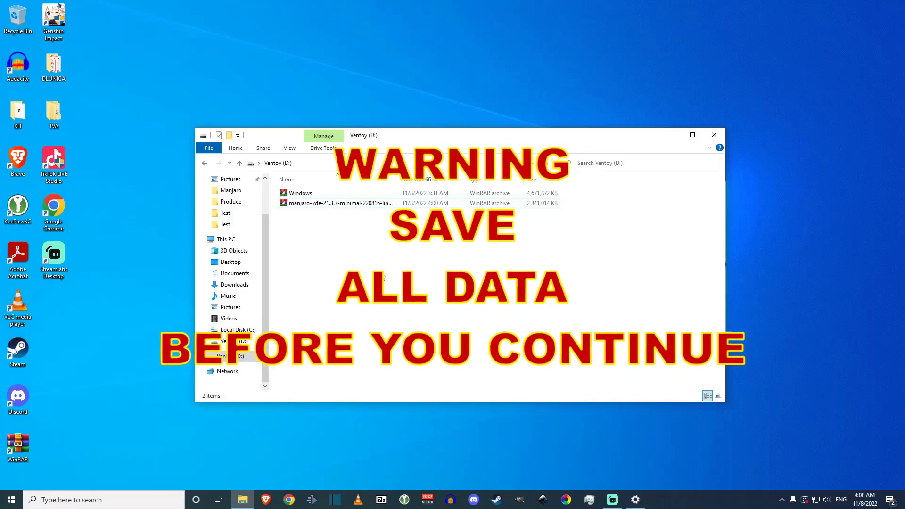
drag(383, 141, 410, 147)
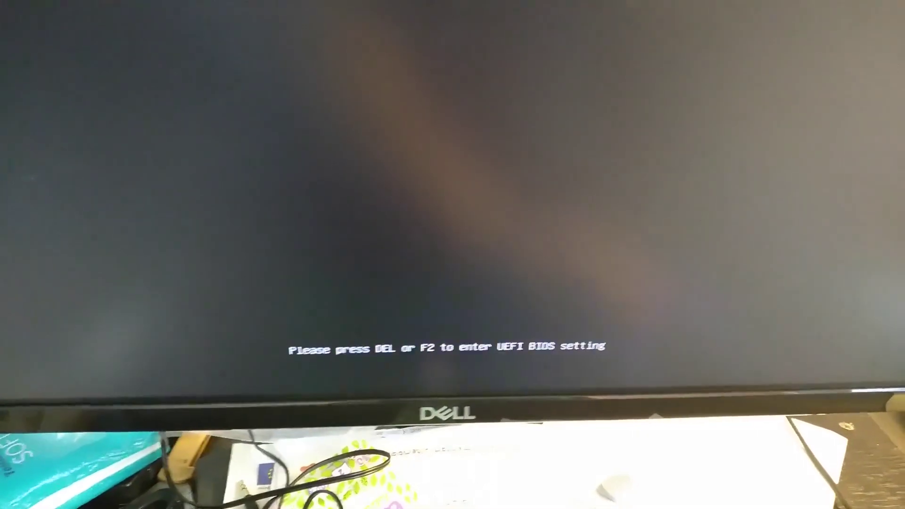
- Enter the UEFI BIOS setup, set the first boot option to SanDisk (29340MB), and save the changes and reset
key(Delete)
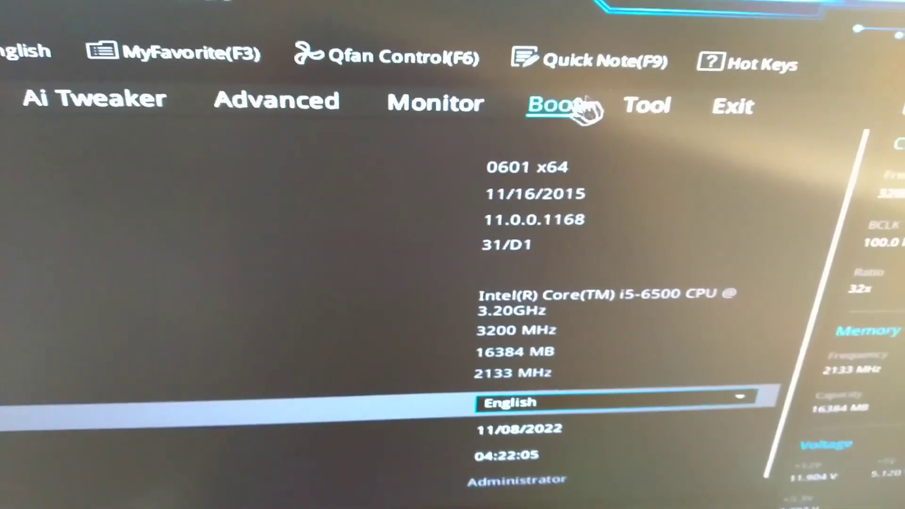
click(549, 123)
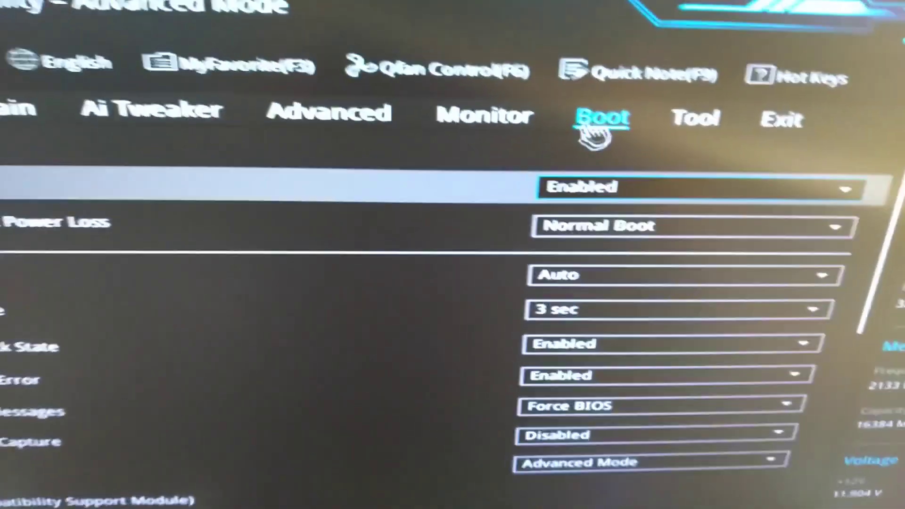
scroll(420, 339, down, 5)
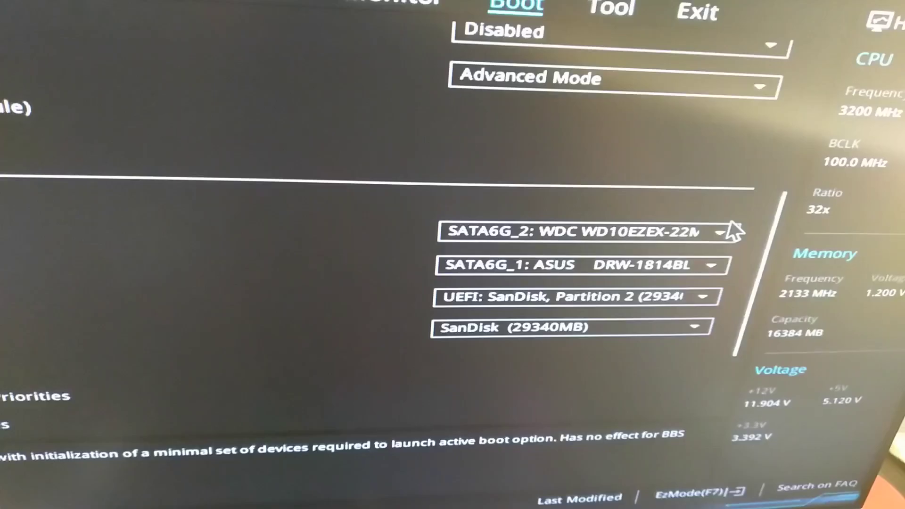
click(770, 238)
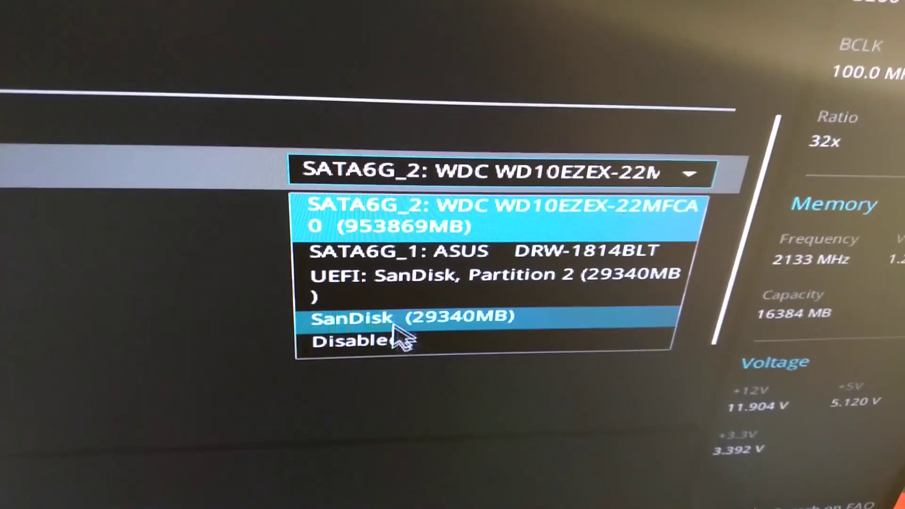
click(387, 321)
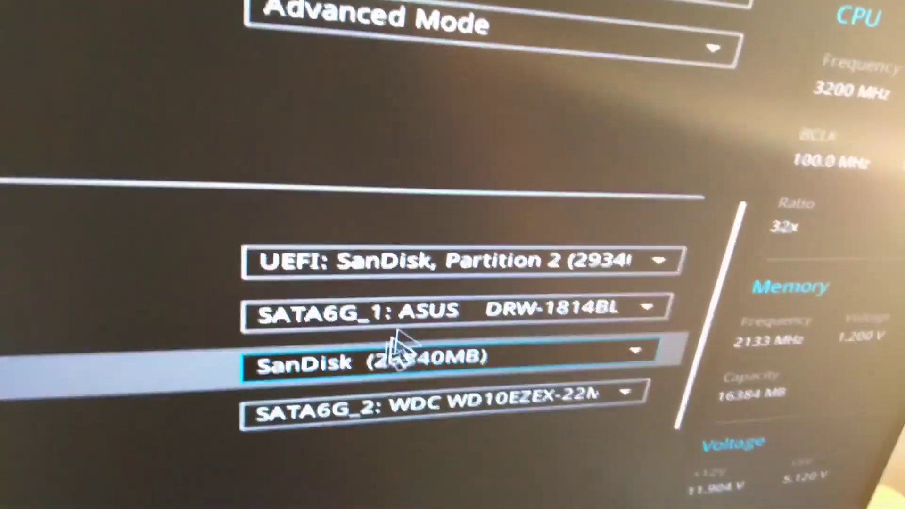
click(392, 261)
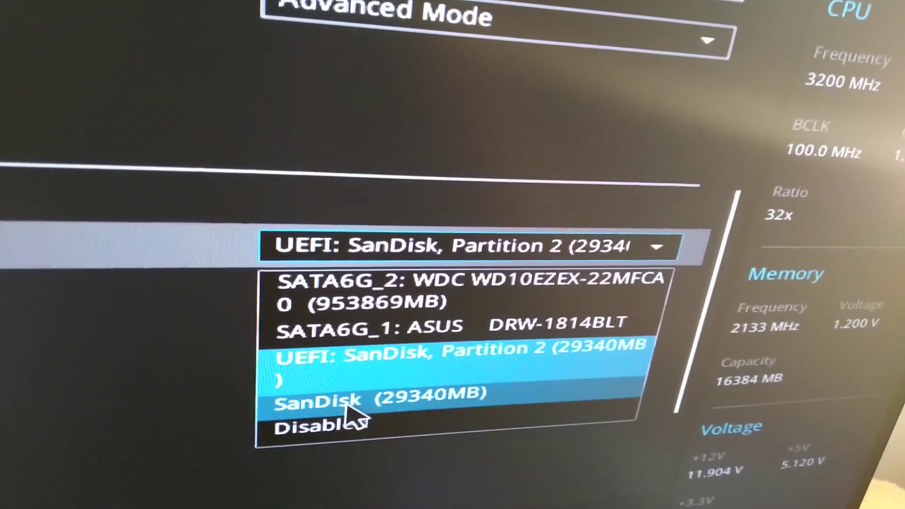
click(343, 399)
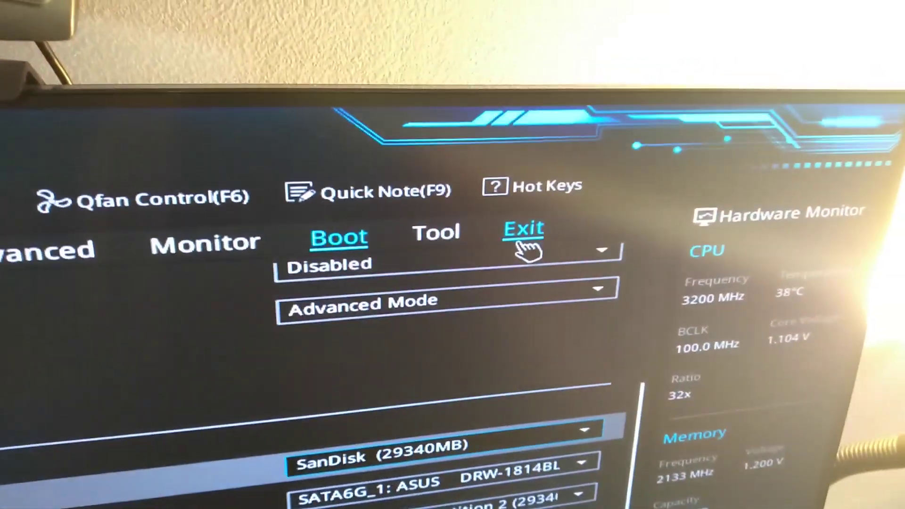
click(525, 228)
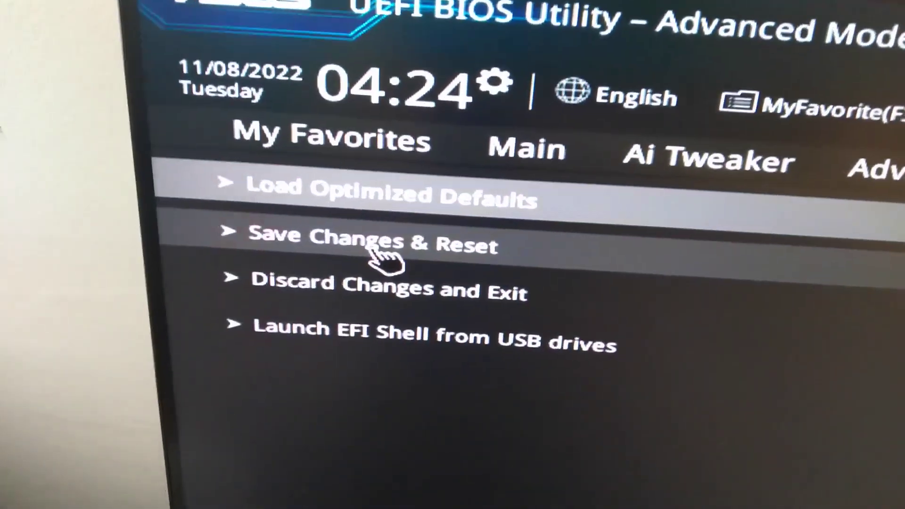
click(404, 275)
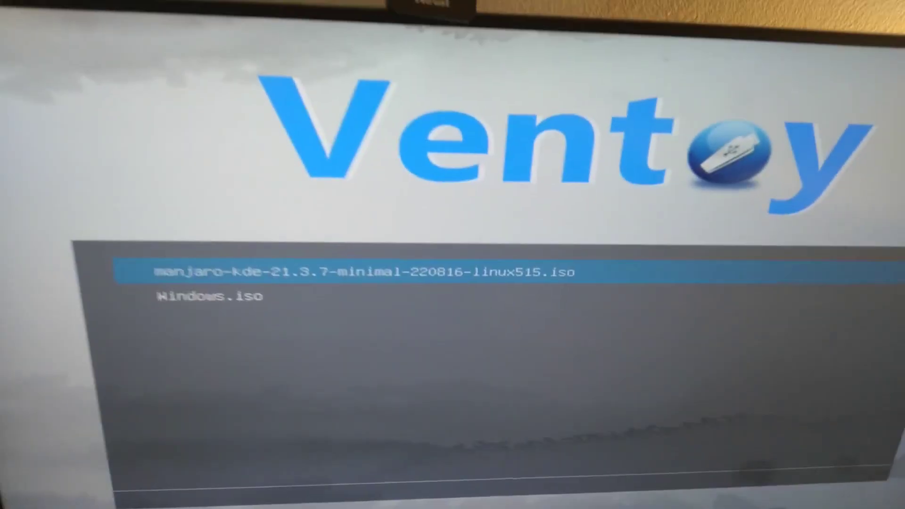
- Boot Windows.iso from the Ventoy image list
key(Down)
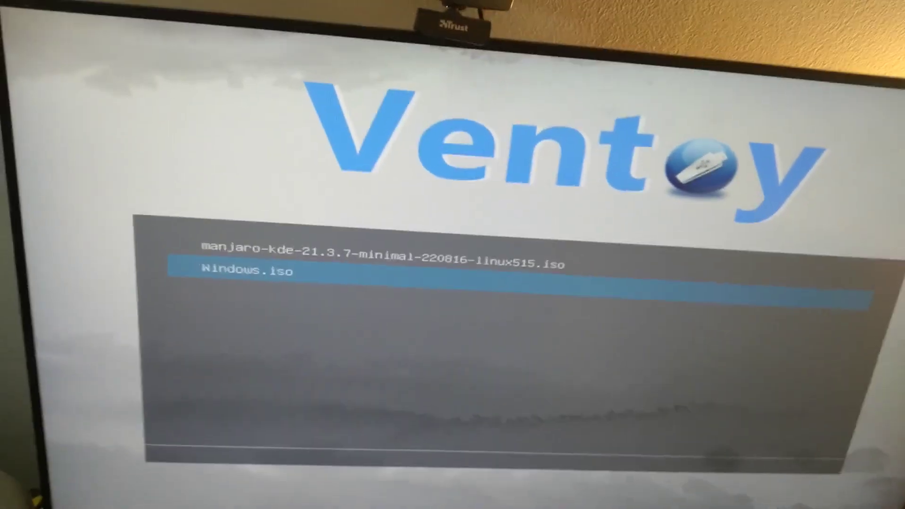
key(Up)
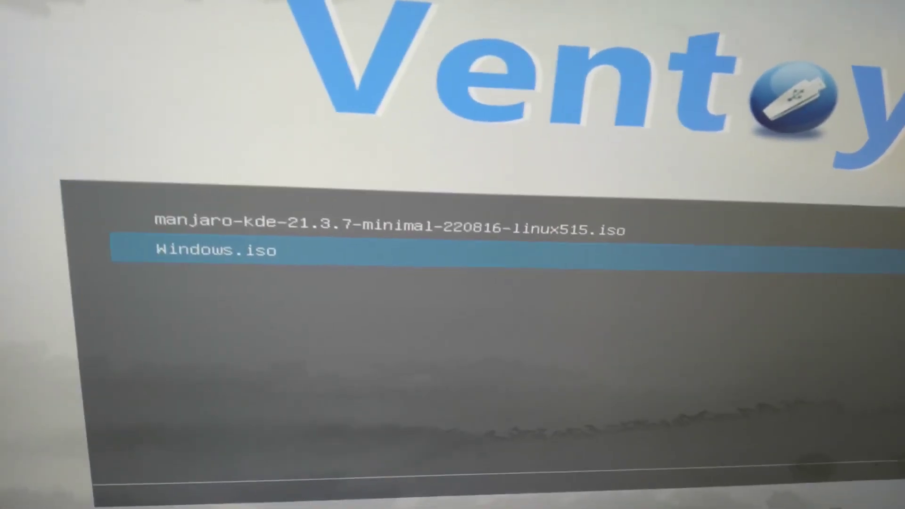
key(Up)
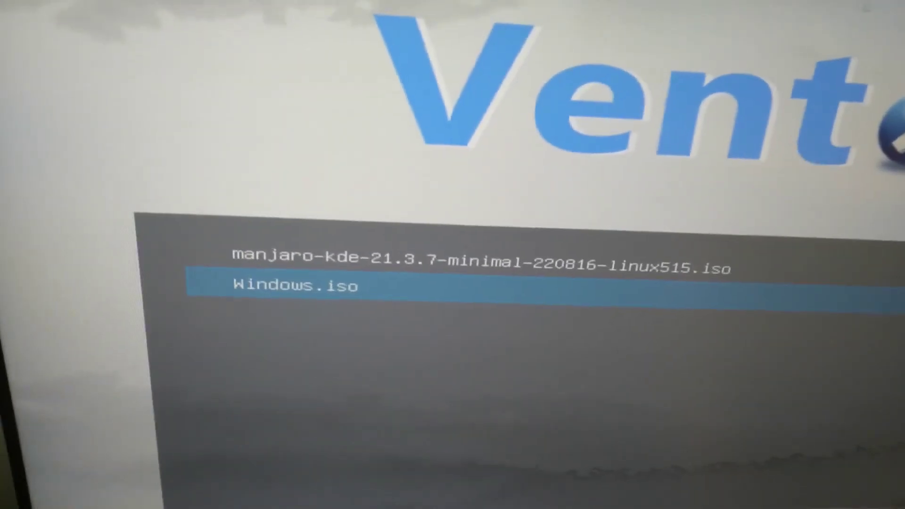
key(Return)
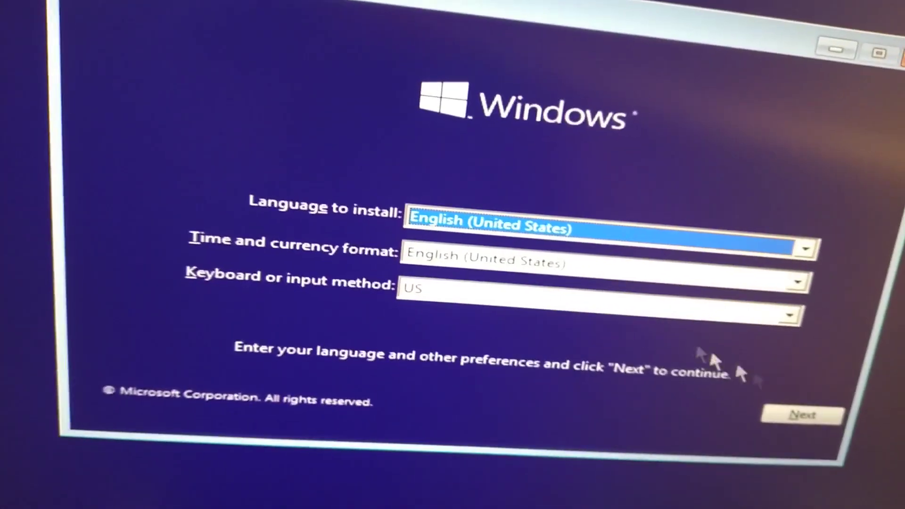
- Start the Windows installation in English (United States) with the US keyboard, without a product key, choosing the Windows 10 Home edition
click(793, 410)
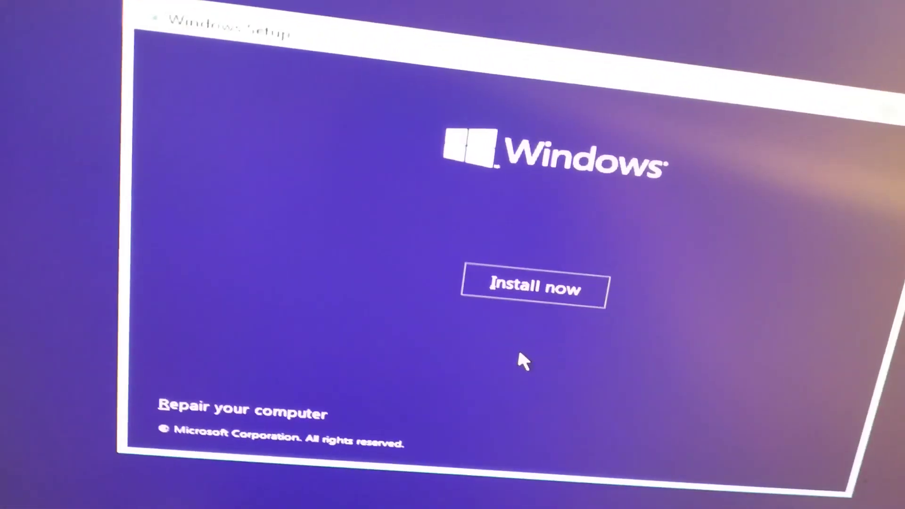
click(523, 297)
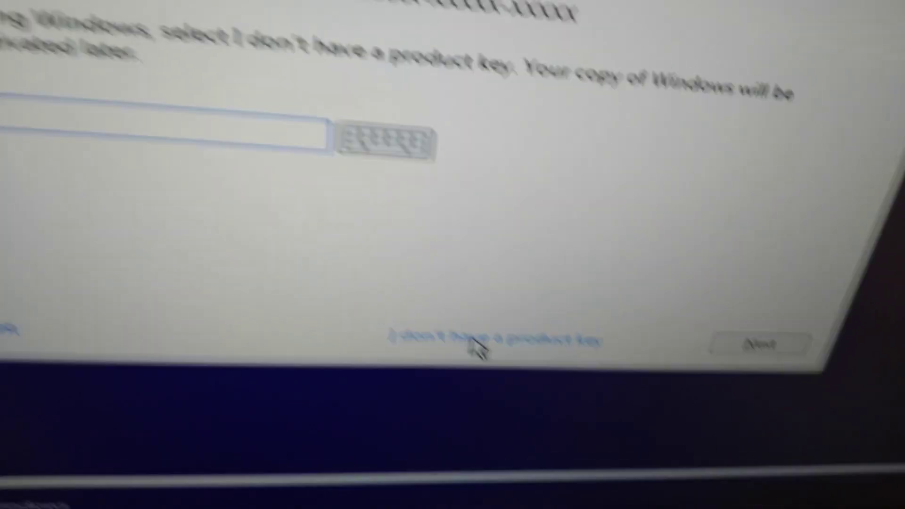
click(441, 318)
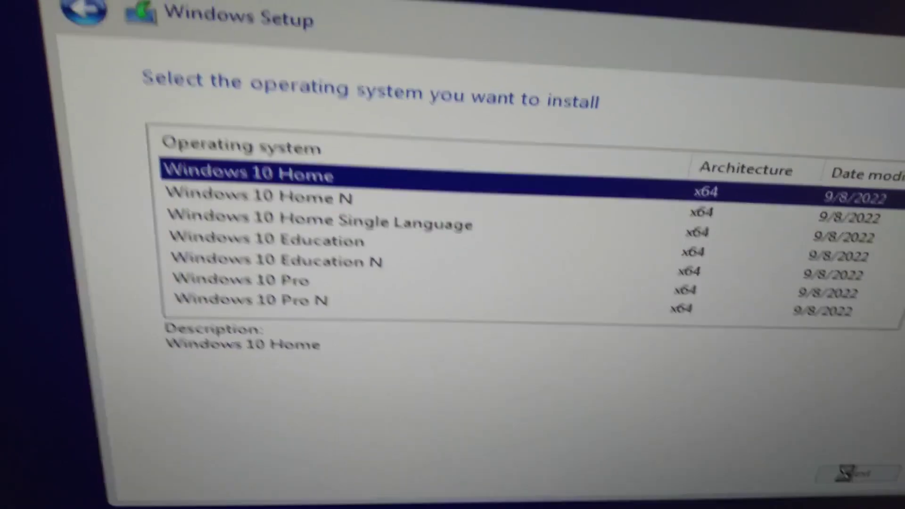
click(807, 493)
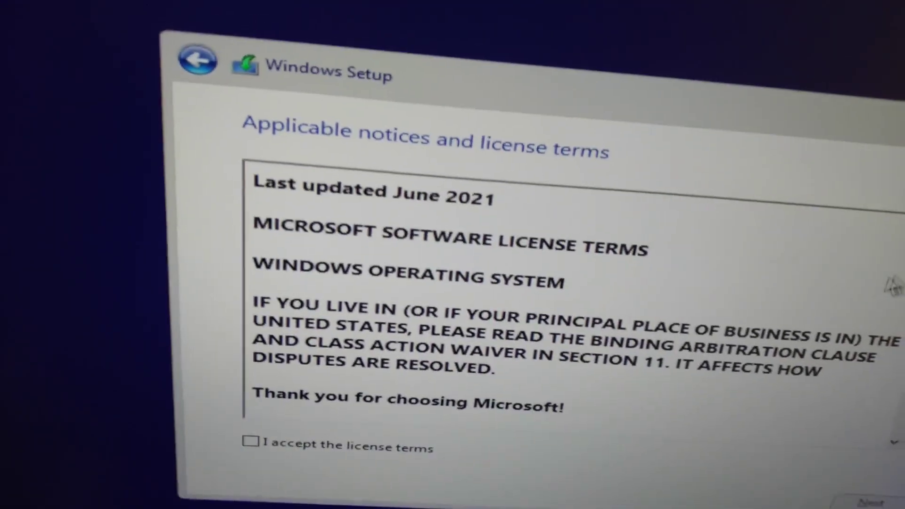
- Accept the license terms and choose the installation type Custom: Install Windows only (advanced)
drag(903, 250, 879, 441)
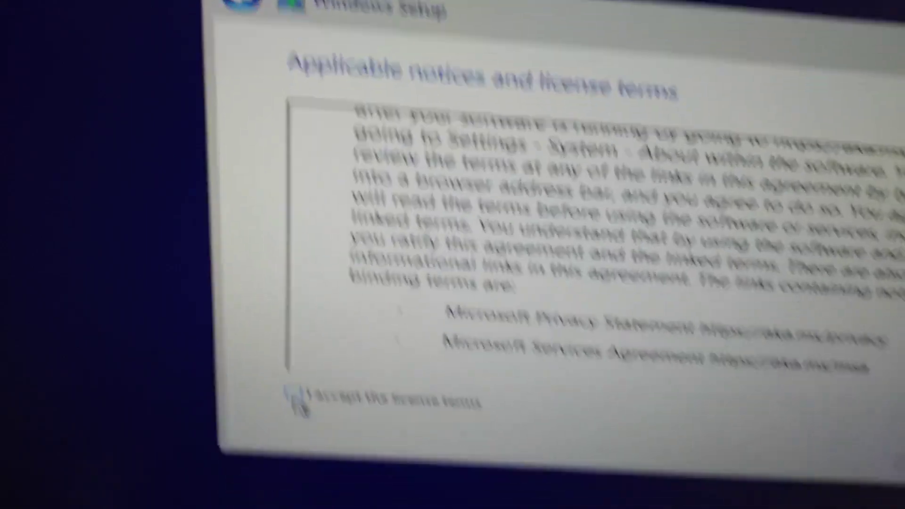
click(228, 391)
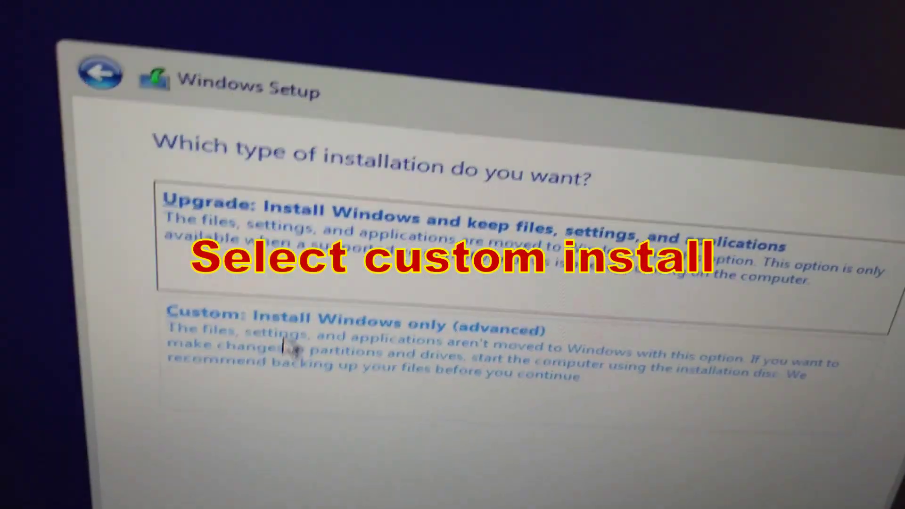
click(280, 337)
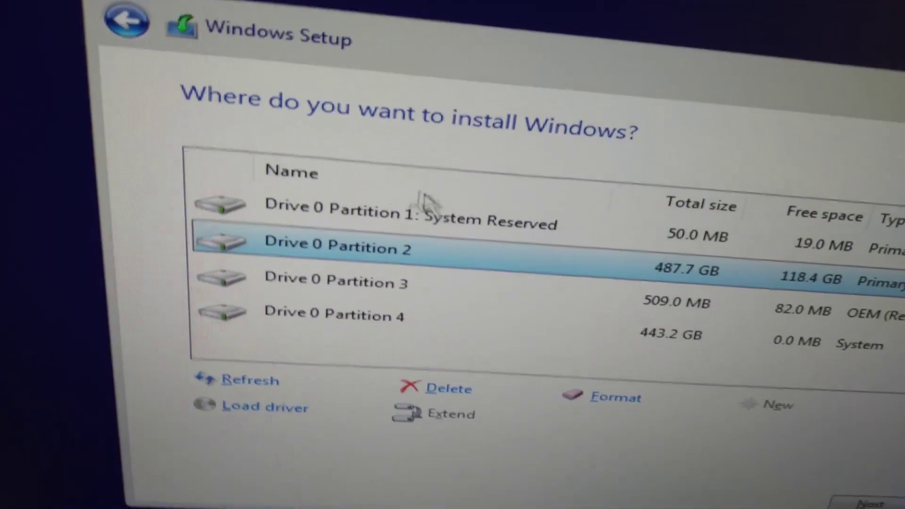